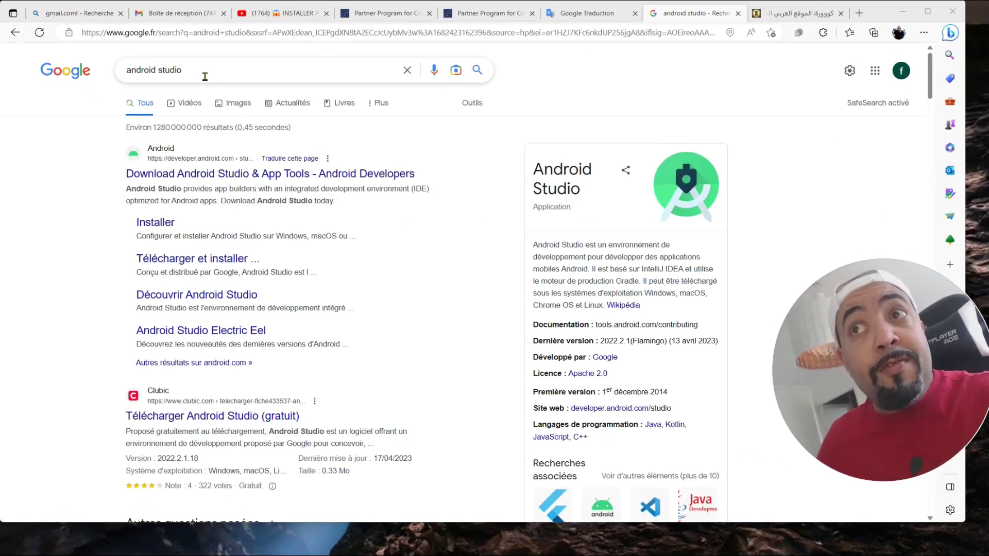
Open the official Android Studio download page and install it with the Android Virtual Device component and the Android Studio Start menu folder
left_click(208, 179)
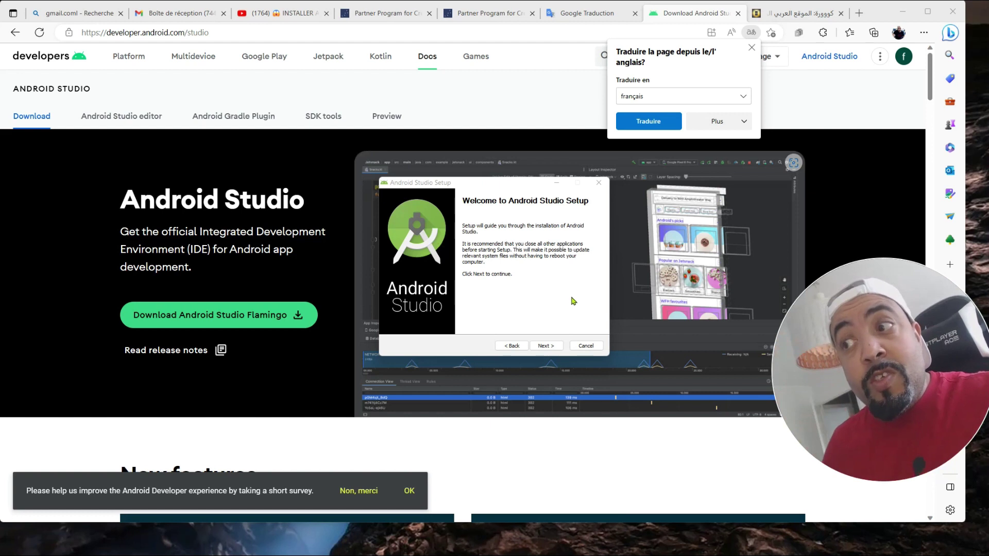
left_click(547, 348)
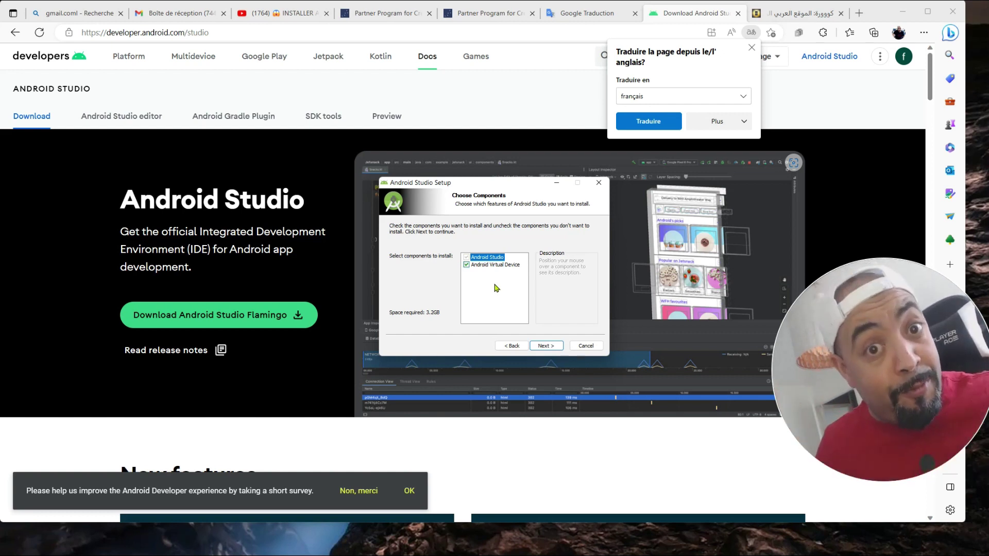
left_click(547, 347)
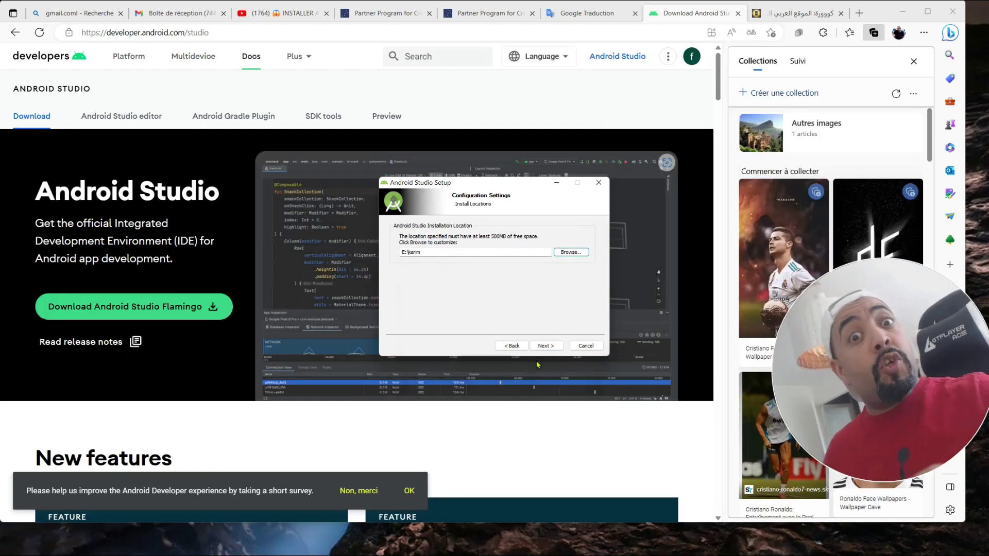
left_click(546, 345)
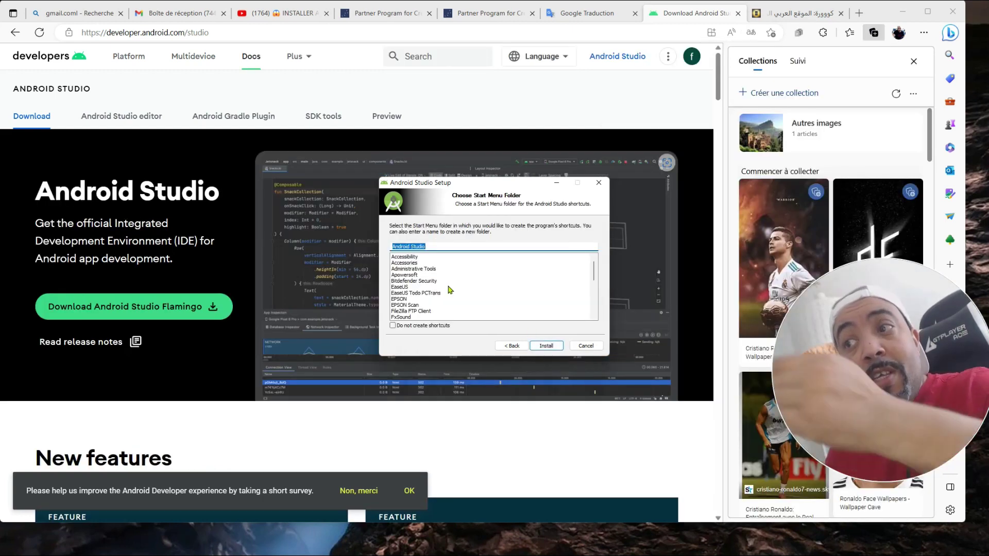
left_click(557, 347)
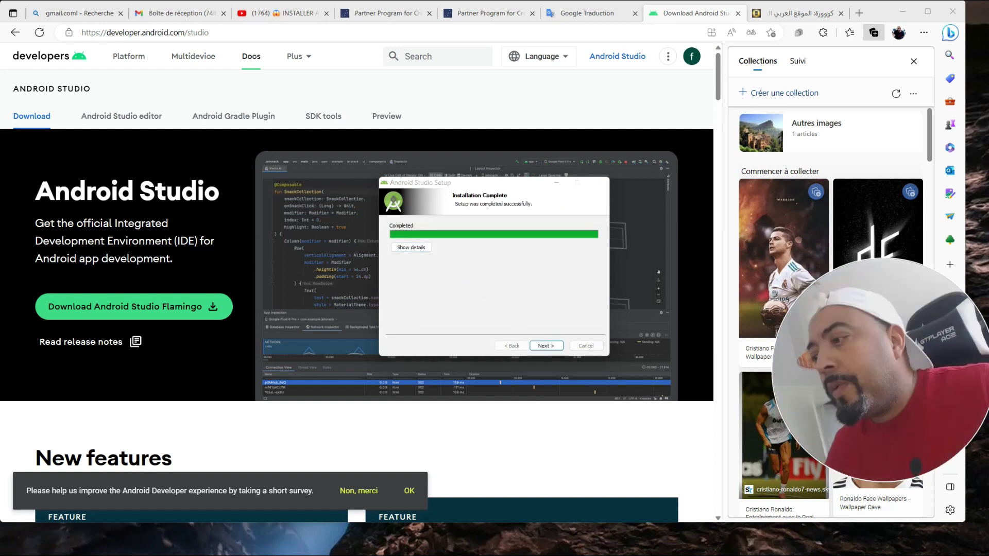
Complete the setup, launch Android Studio and decline sending usage statistics to Google
left_click(542, 348)
left_click(548, 347)
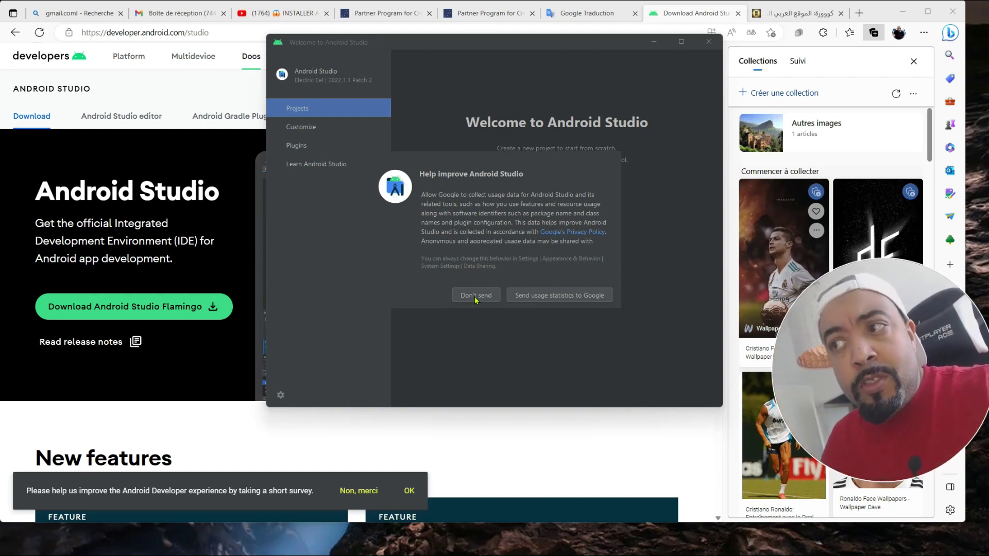
left_click(475, 299)
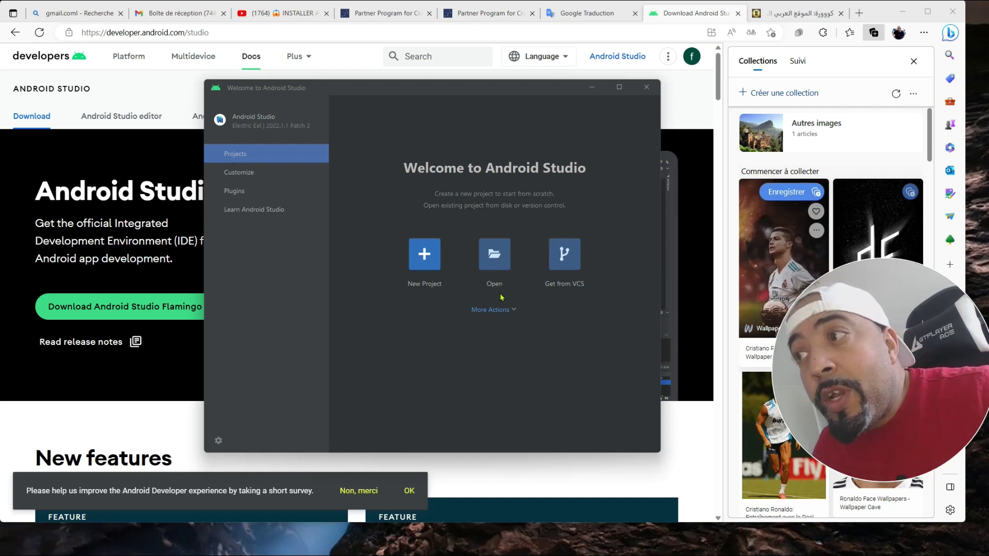
Open the SDK Manager and deselect the Android 13.0 (Tiramisu) and Android 13.0 Extension Level 4 packages
left_click(513, 310)
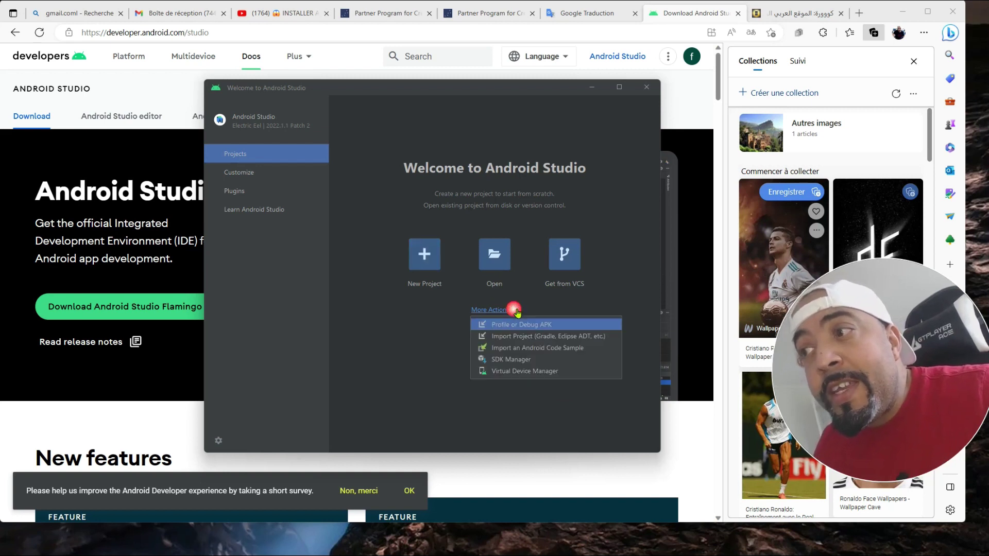
left_click(517, 359)
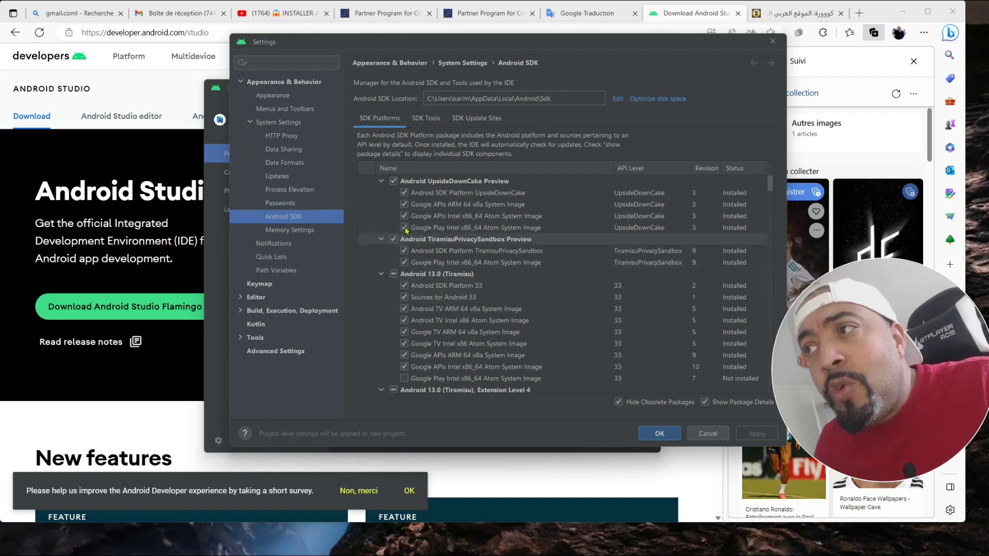
left_click(395, 277)
left_click(394, 275)
left_click(380, 274)
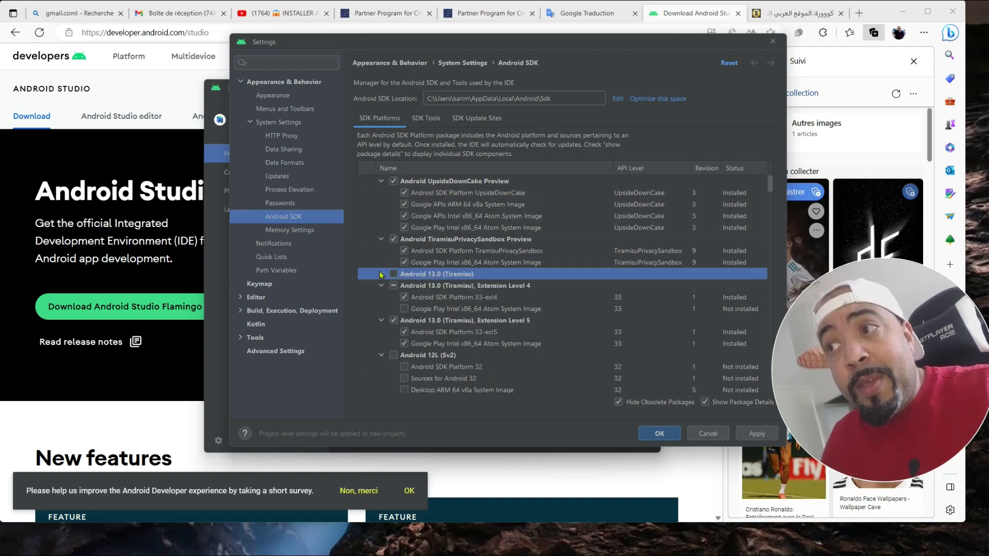
left_click(392, 287)
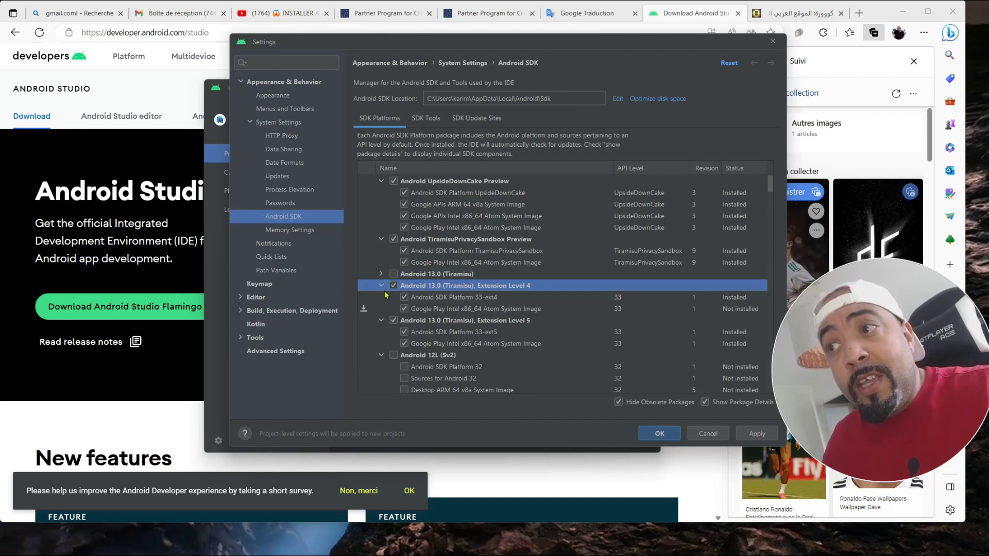
left_click(381, 286)
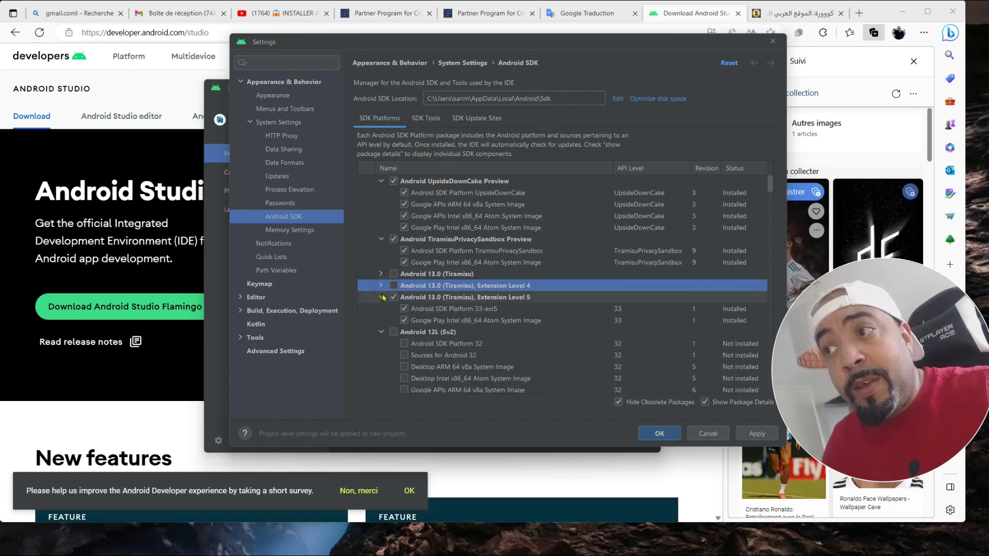
Collapse the platform groups from Android 13.0 Extension Level 5 through Android 6.0 (Marshmallow) and select all Android 5.1 (Lollipop) packages for installation
left_click(382, 298)
left_click(381, 309)
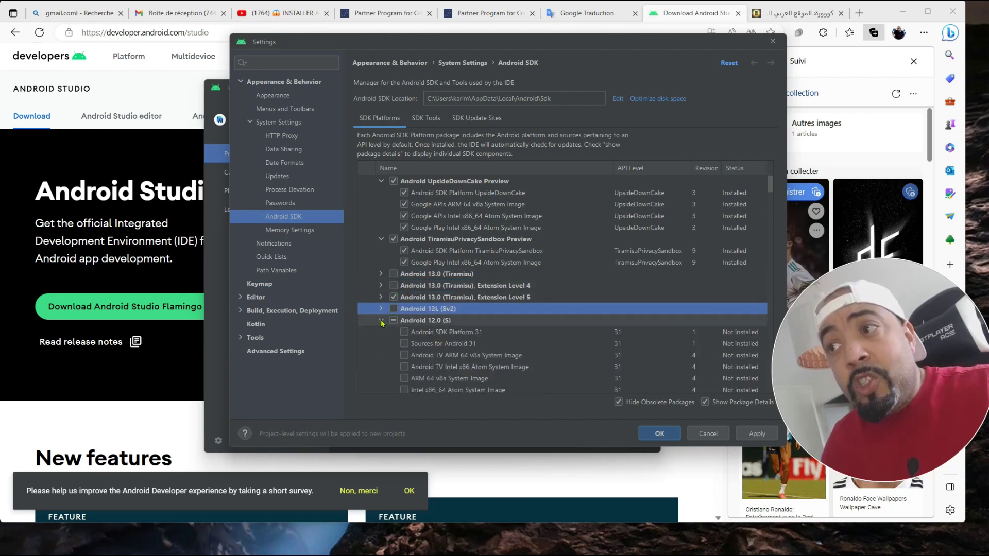
left_click(381, 321)
left_click(381, 332)
left_click(382, 344)
left_click(382, 355)
scroll(492, 251, "down", 3)
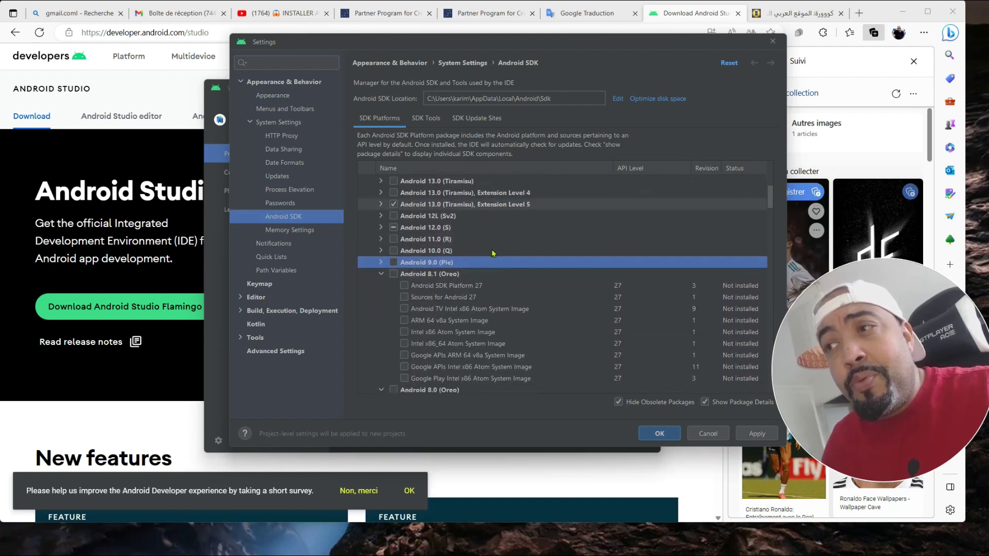
left_click(381, 274)
left_click(381, 286)
left_click(382, 297)
left_click(381, 309)
left_click(381, 309)
left_click(381, 320)
left_click(381, 320)
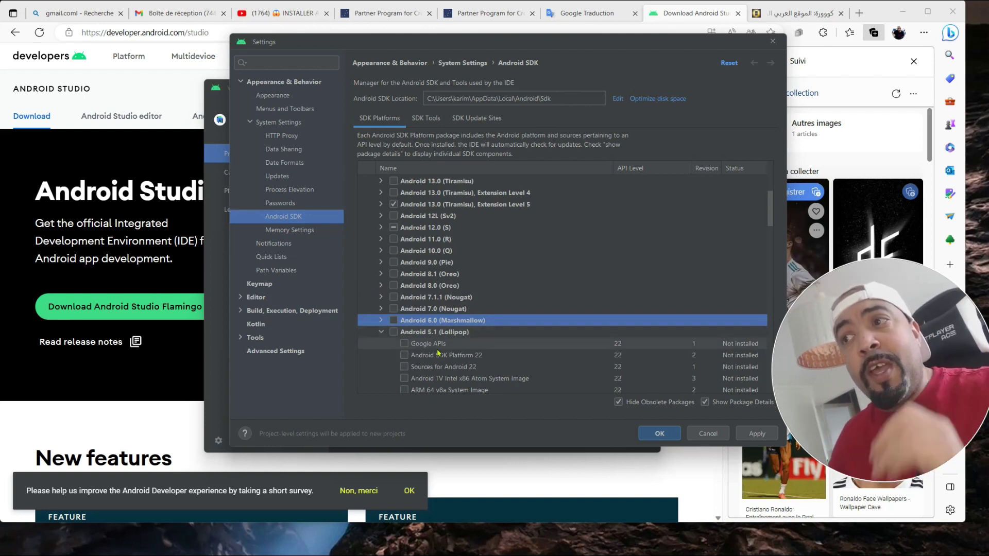
left_click(394, 332)
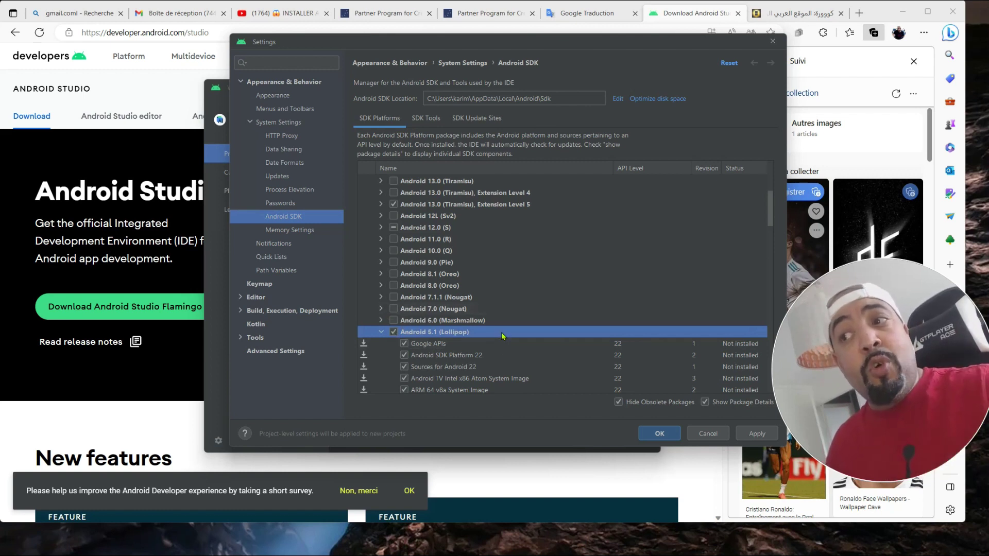
Deselect the Android 12.0 (S), Android 13.0 Extension Level 5 and Android TiramisuPrivacySandbox Preview packages
left_click(395, 229)
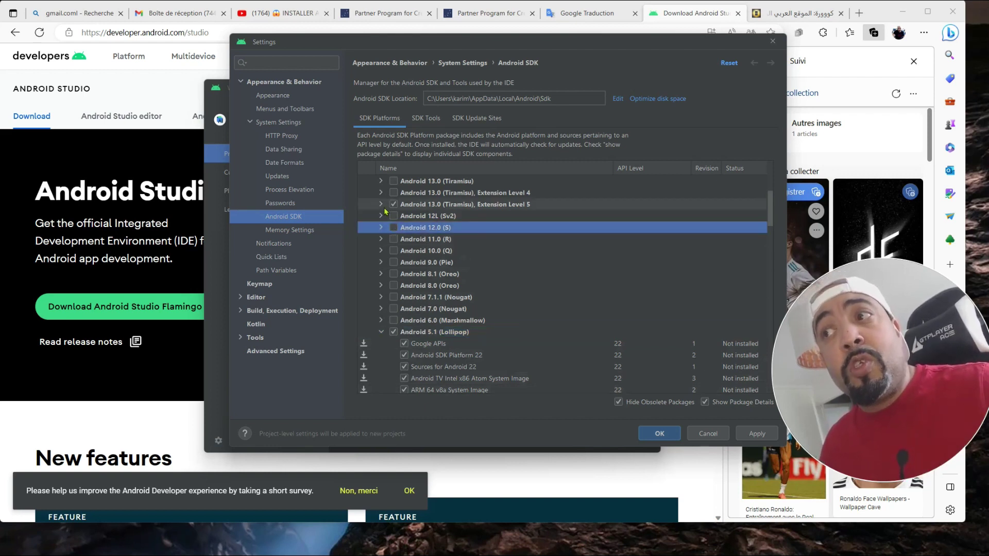
left_click(393, 205)
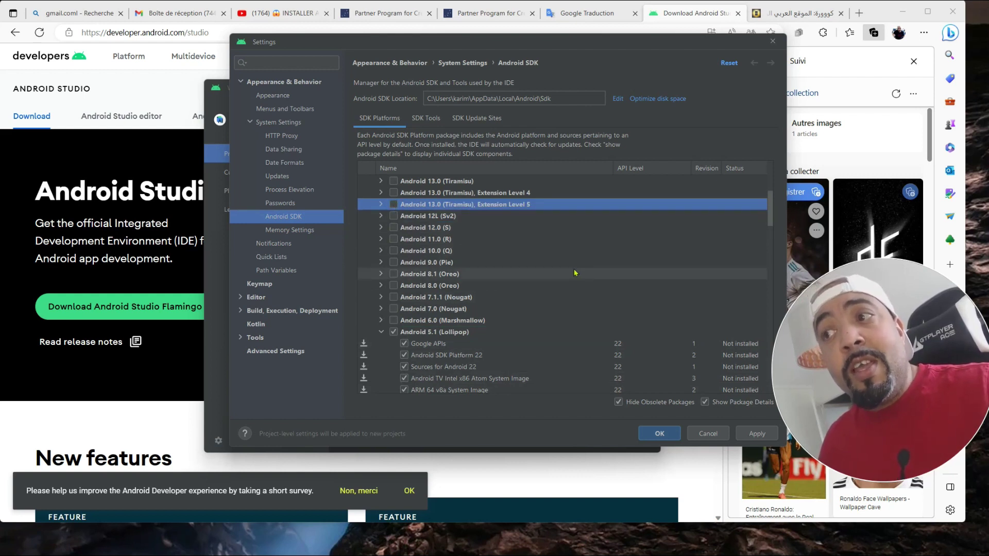
scroll(570, 320, "up", 1)
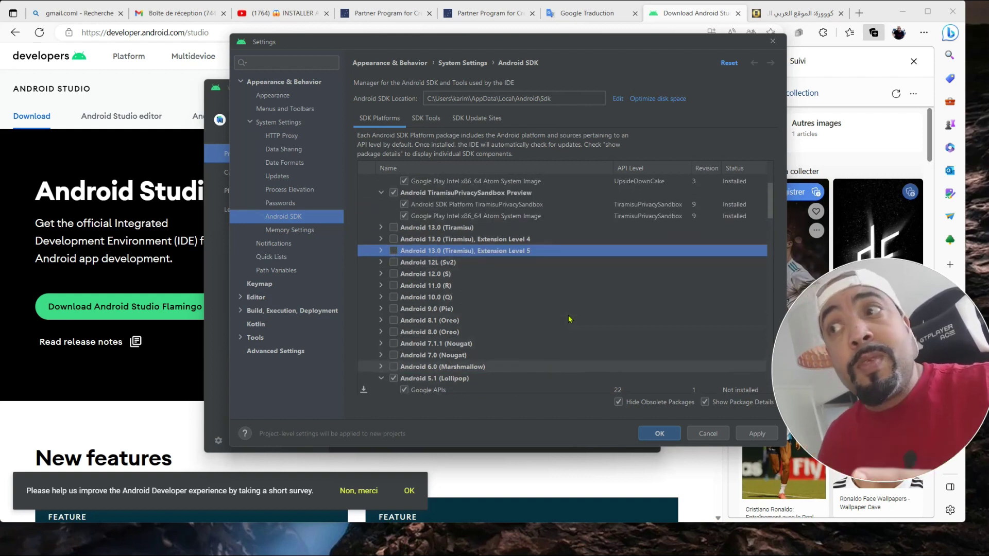
scroll(570, 319, "up", 1)
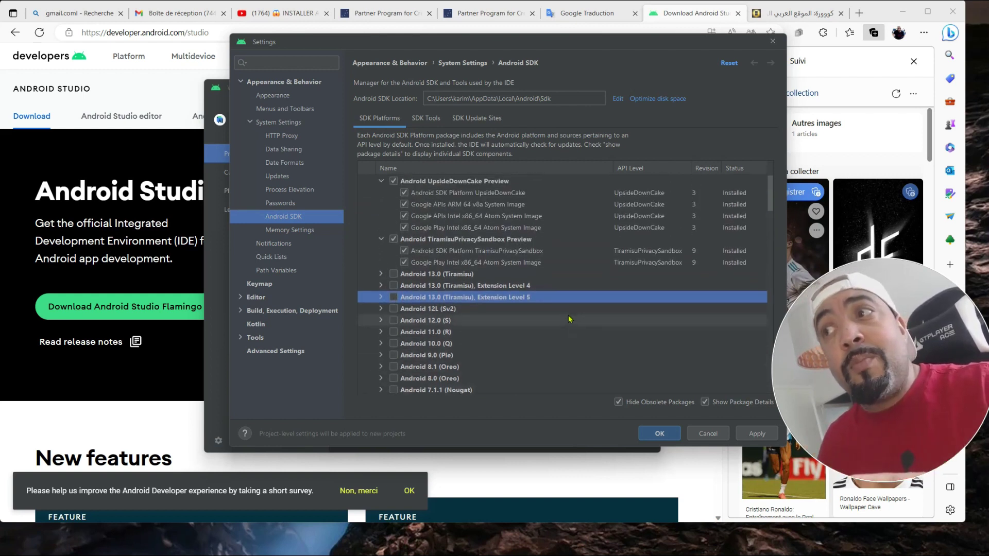
left_click(393, 239)
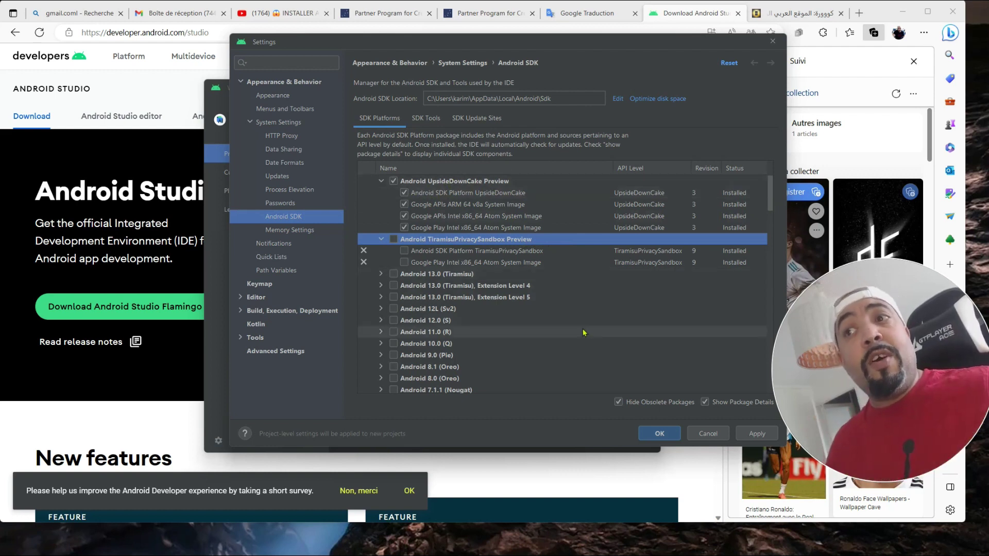
Apply the SDK platform changes, confirm deleting the deselected components and finish the component installer
scroll(584, 332, "down", 10)
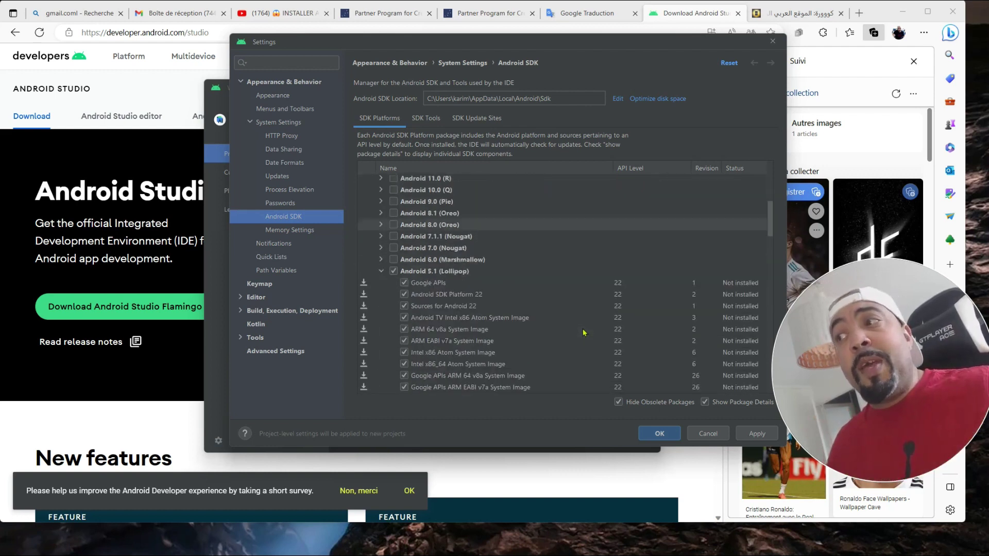
left_click(650, 434)
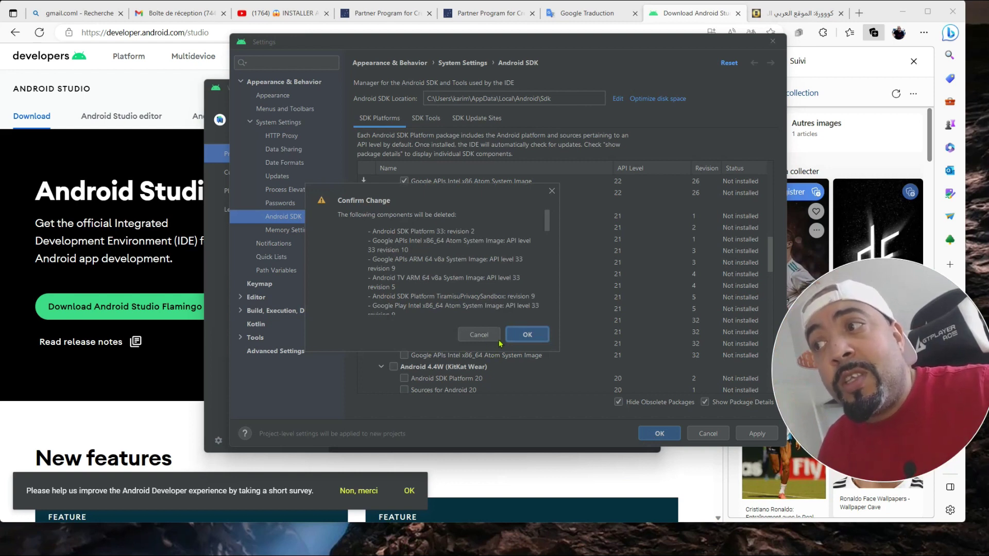
left_click(521, 335)
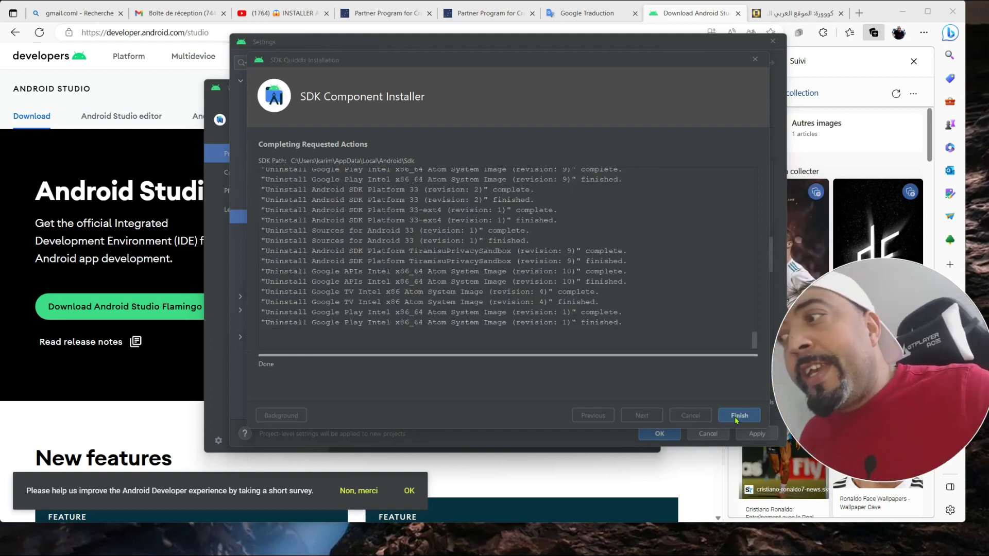
left_click(740, 415)
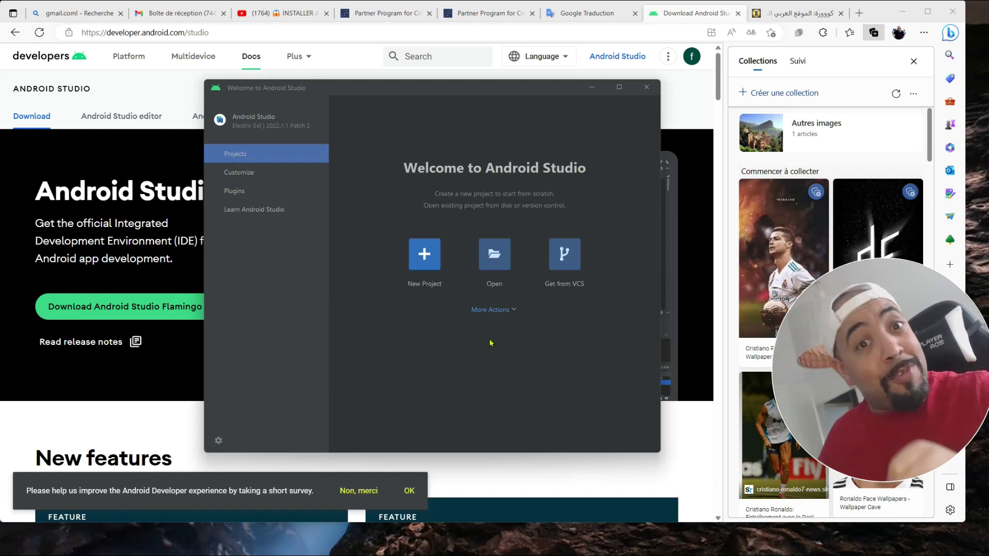
Open the Virtual Device Manager and start creating a new virtual device
left_click(513, 310)
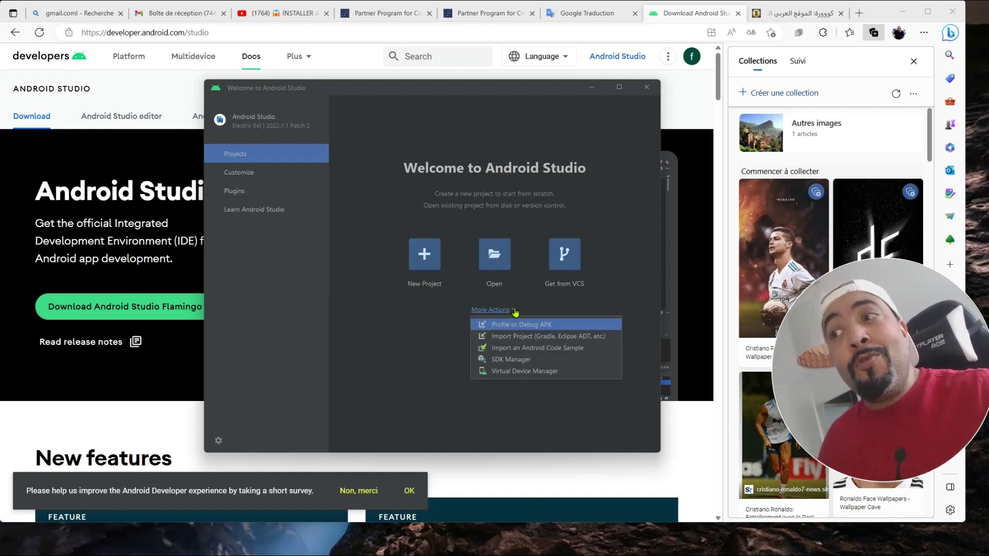
left_click(518, 372)
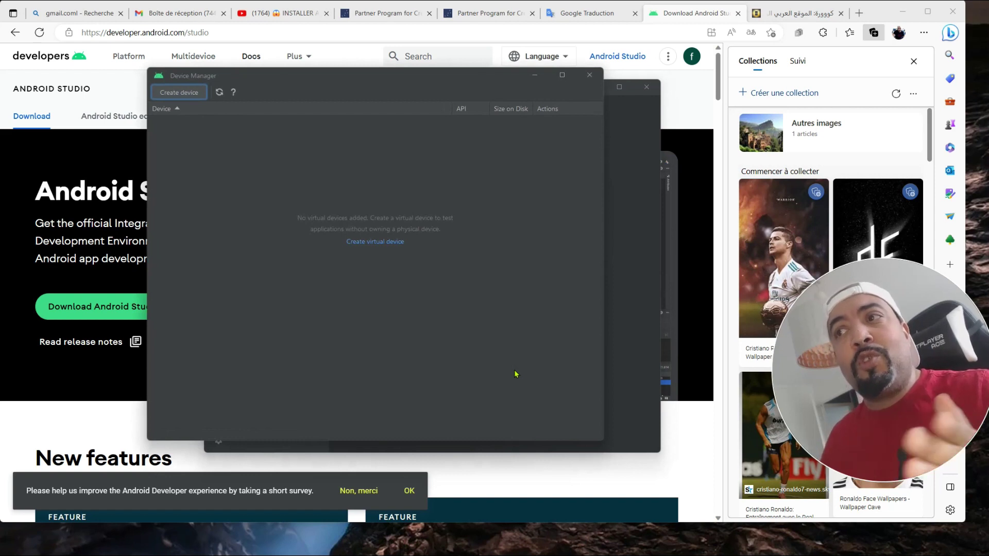
left_click_drag(282, 82, 368, 120)
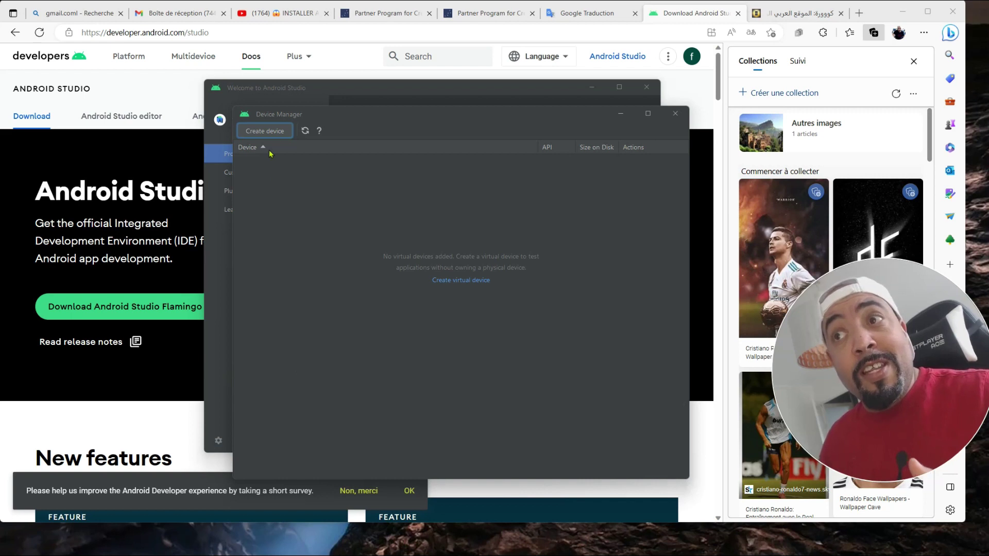
left_click(271, 133)
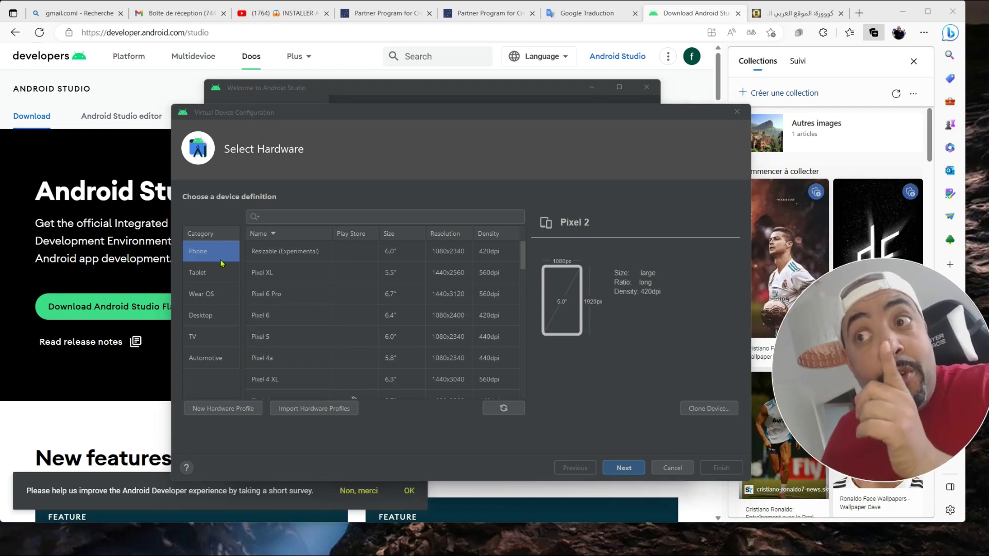
Choose the Android TV (1080p) hardware from the TV category with the Lollipop Android 5.1 x86 system image
left_click_drag(521, 259, 545, 248)
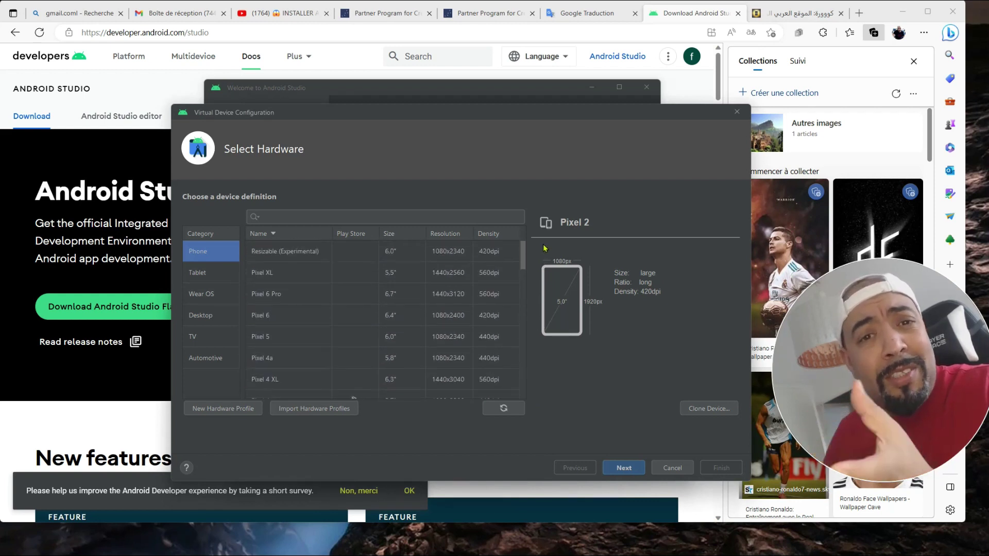
left_click(220, 274)
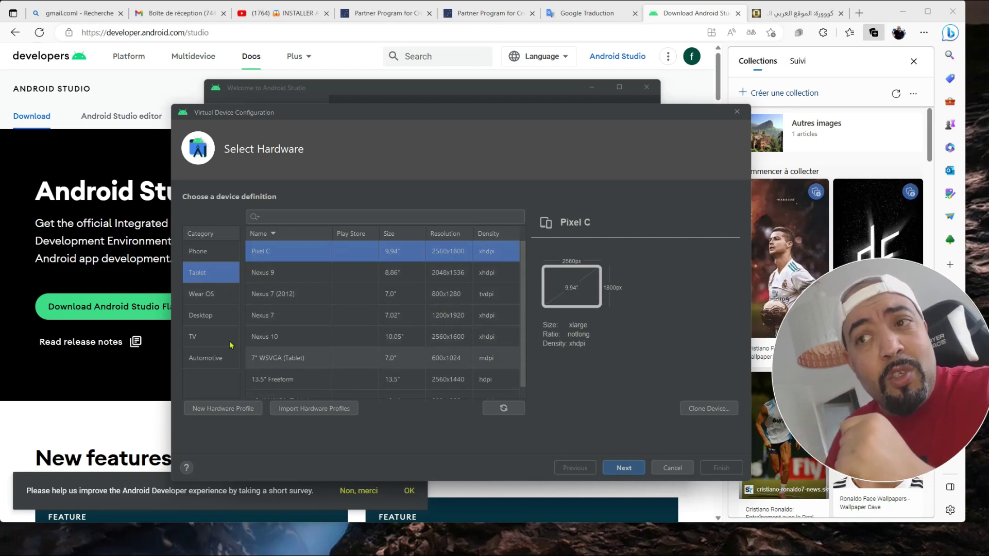
left_click(202, 319)
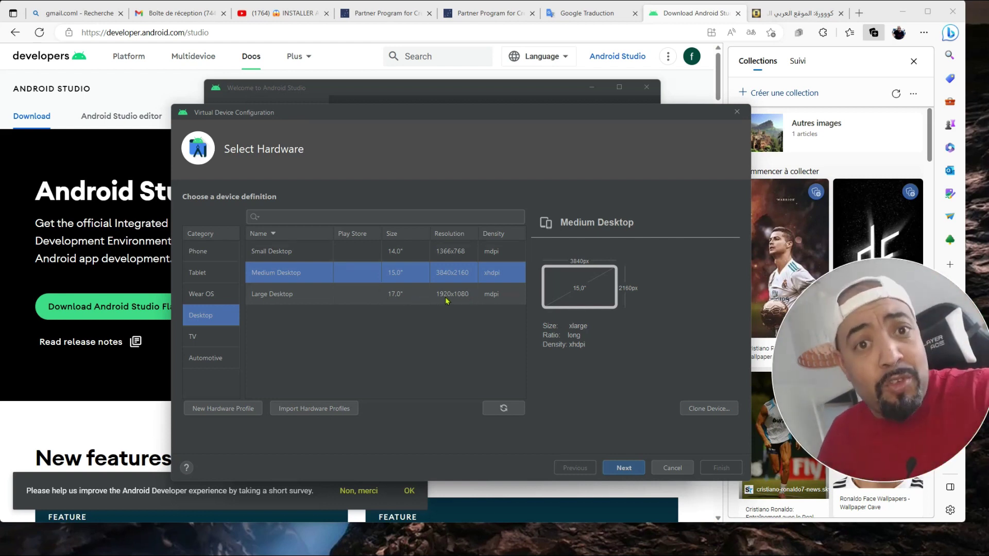
left_click(217, 340)
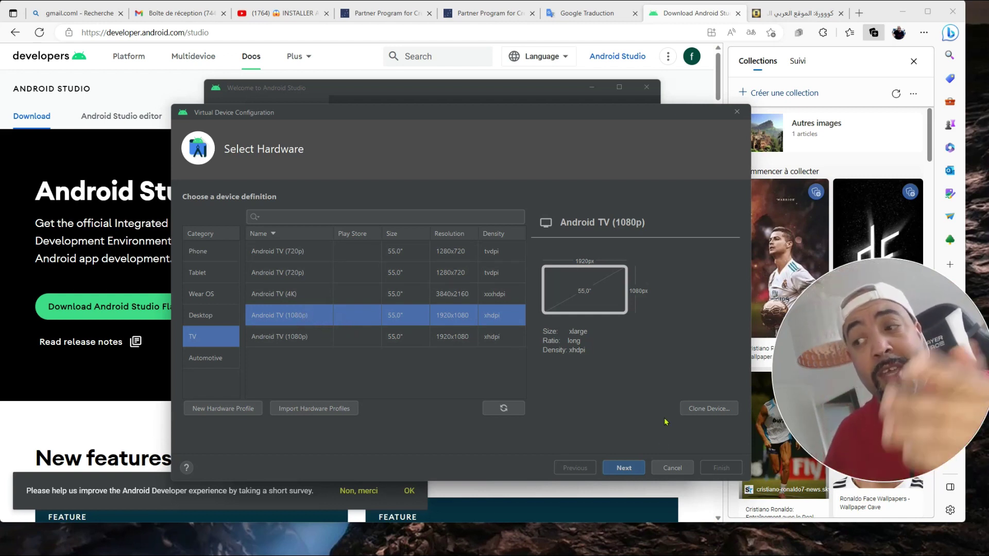
left_click(625, 470)
left_click(626, 469)
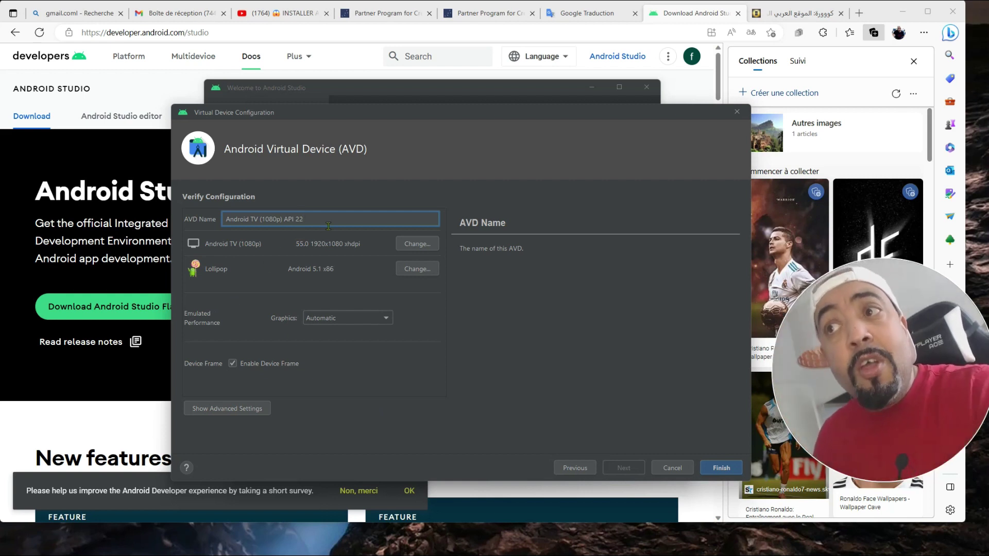
Rename the AVD to "AndroidTv-" followed by the owner's first name
key("BackSpace")
key("BackSpace")
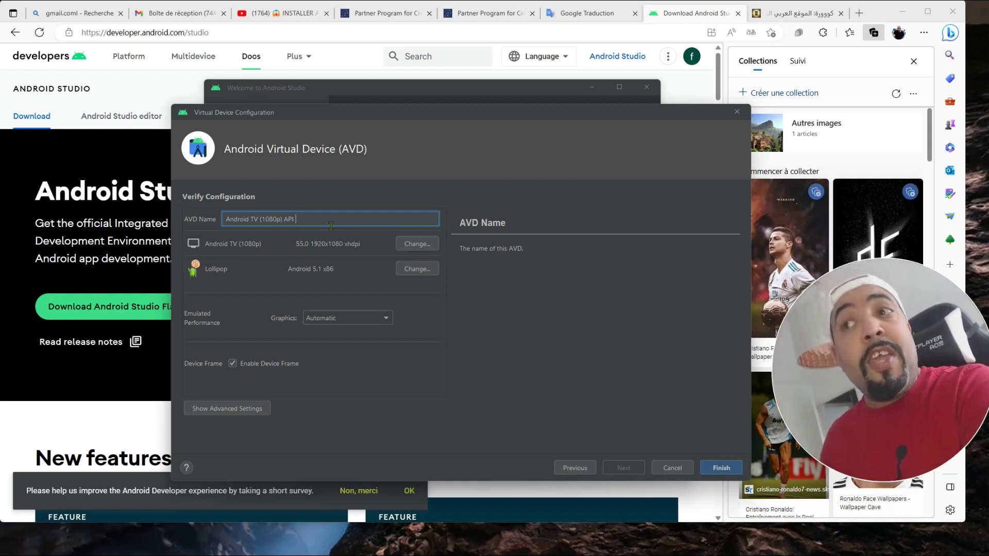
key("BackSpace")
key("BackSpace")
key("BackSpace")
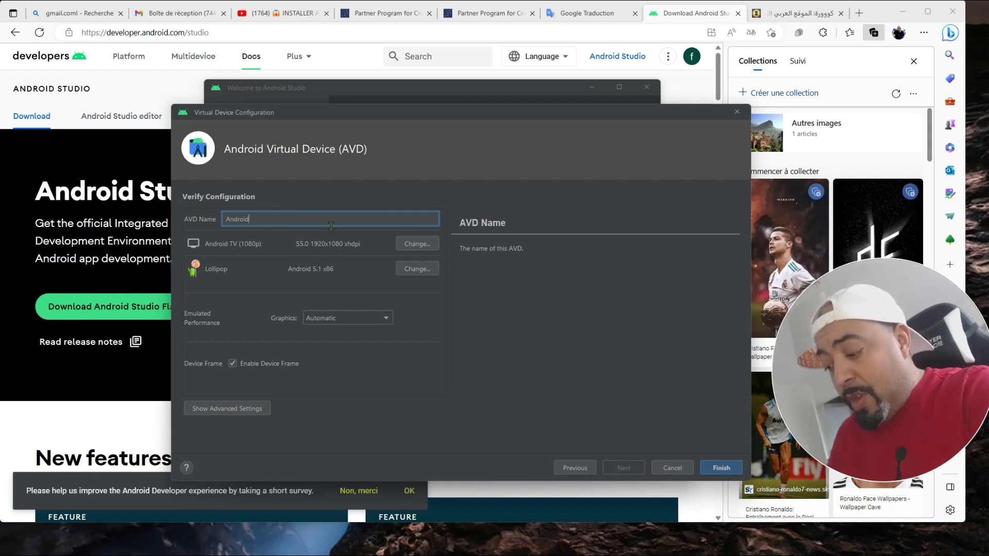
type("Tv-")
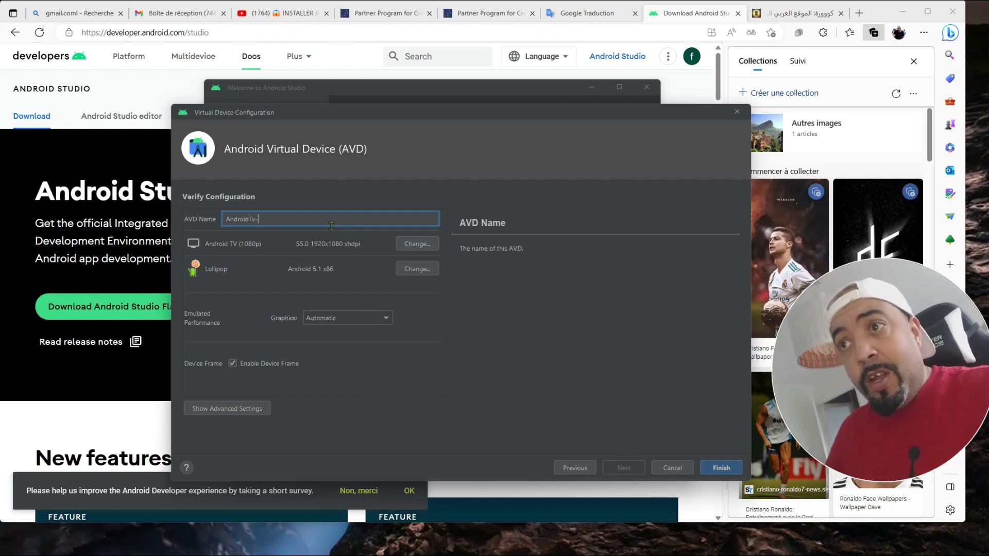
type("karim")
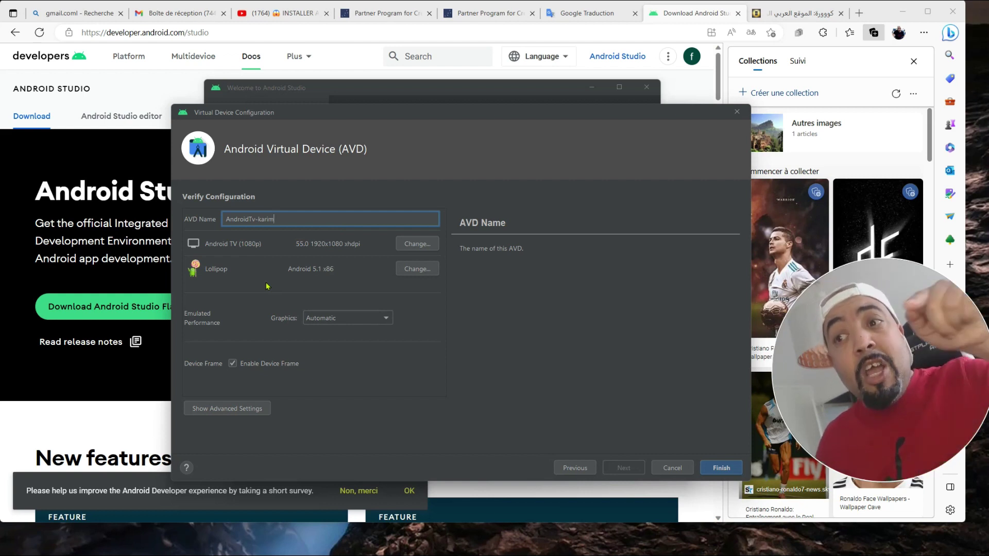
Set the emulated performance graphics to Hardware - GLES 2.0 and toggle the device frame option
left_click(331, 320)
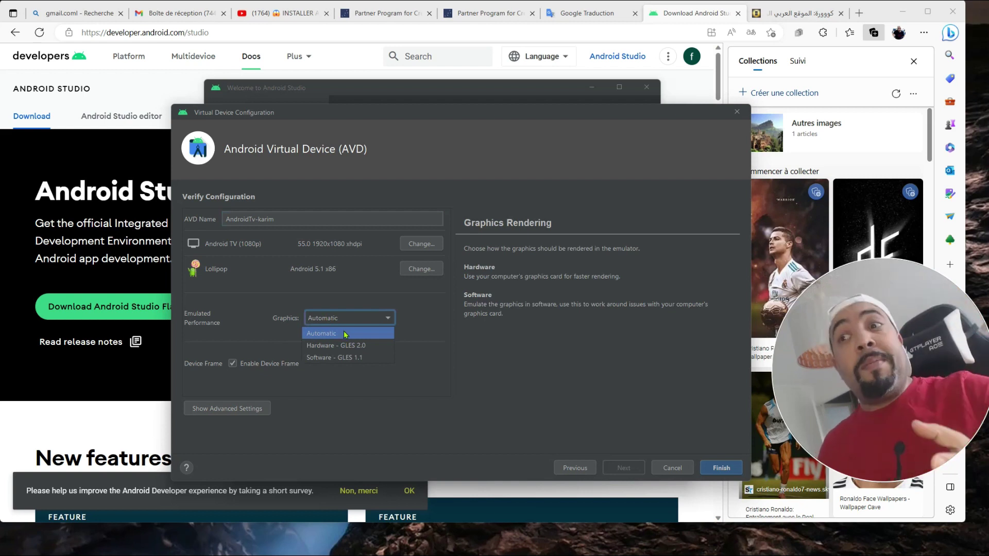
left_click(383, 349)
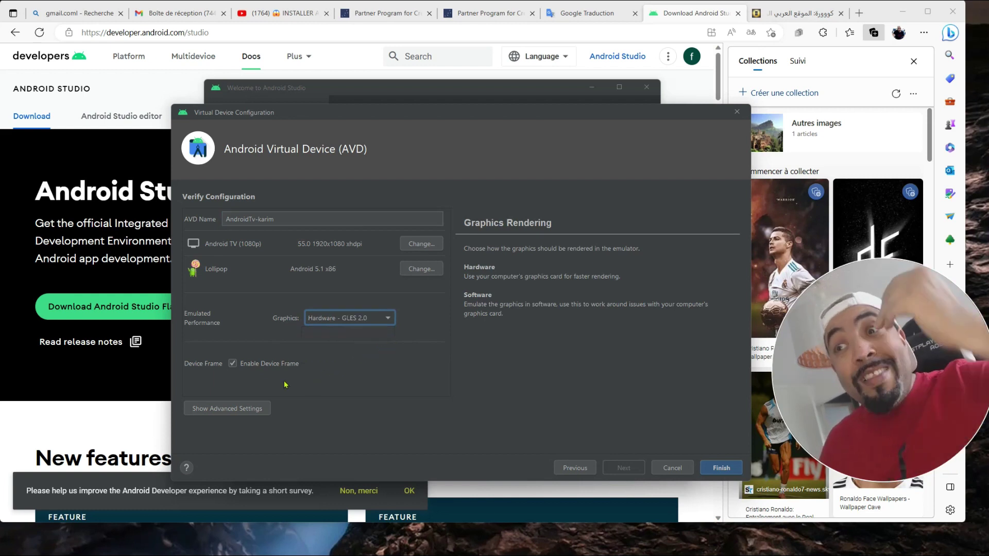
left_click(232, 364)
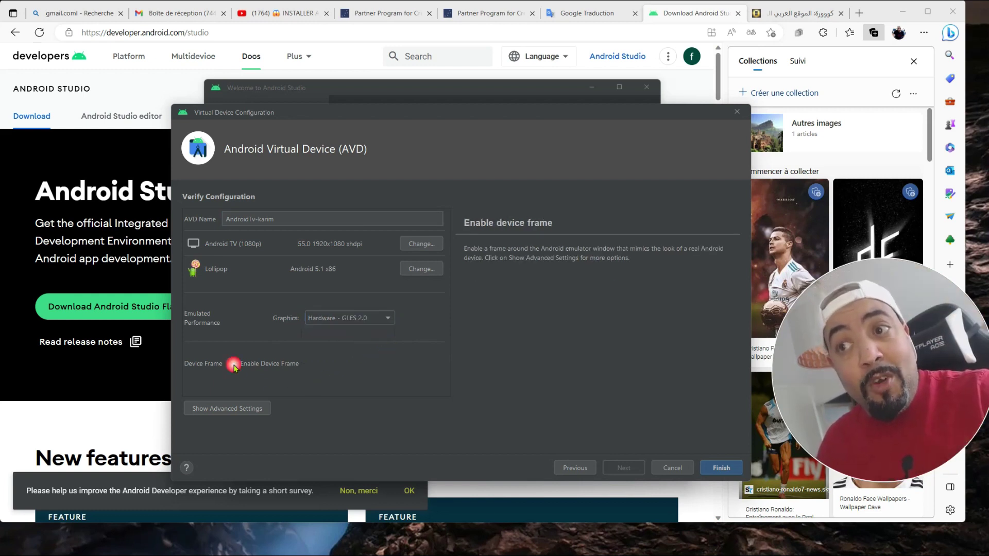
In the advanced settings, keep the network latency at None and set the boot option to Cold boot
left_click(227, 409)
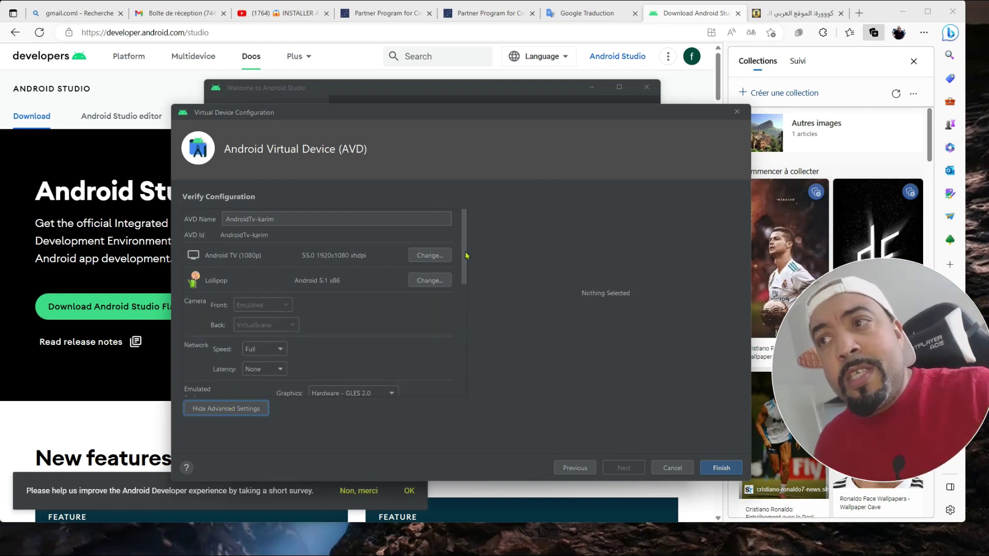
scroll(466, 266, "down", 2)
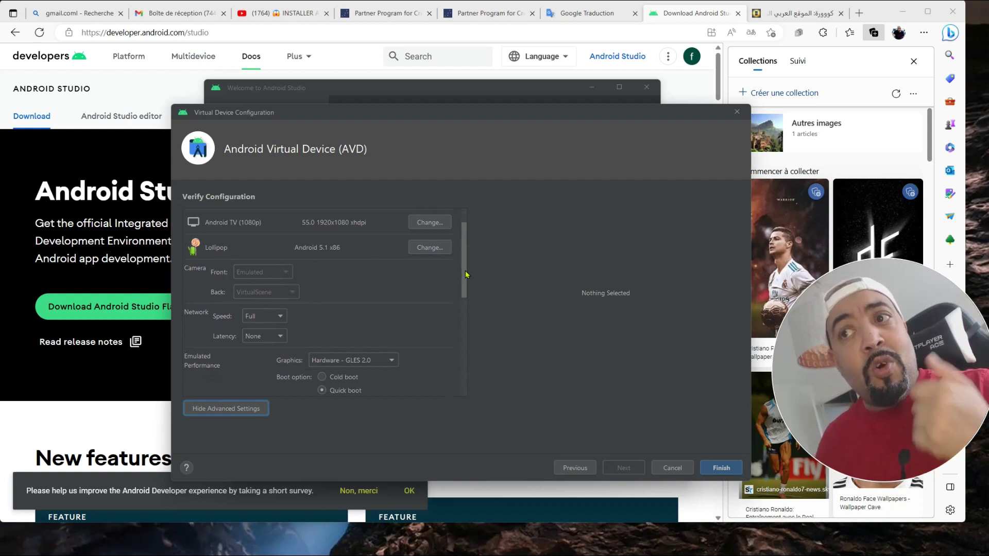
left_click_drag(466, 275, 466, 300)
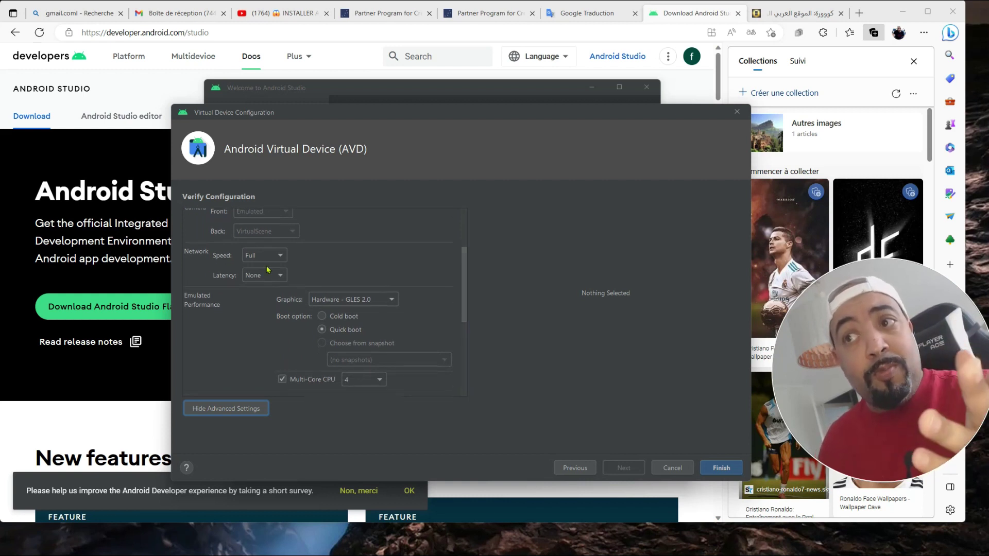
left_click(281, 276)
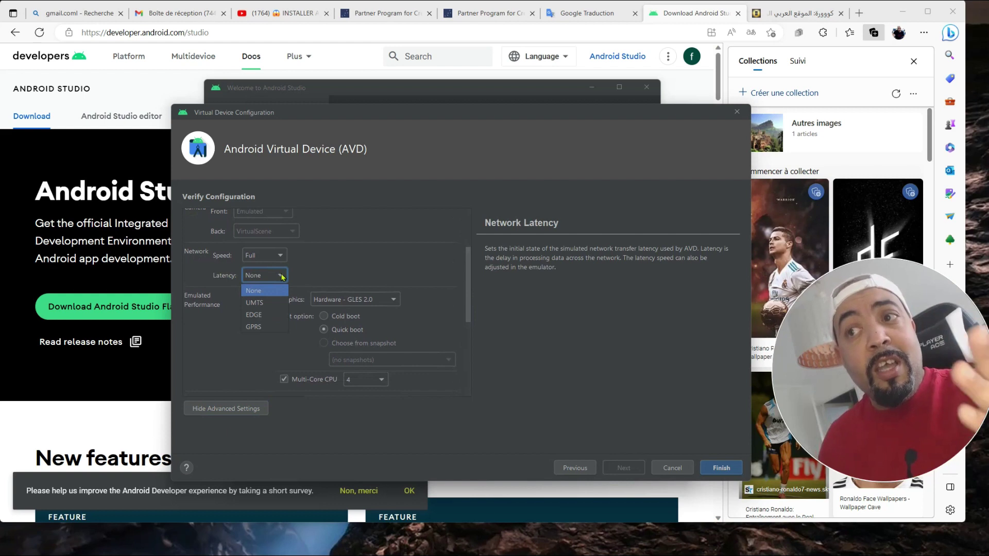
left_click(281, 276)
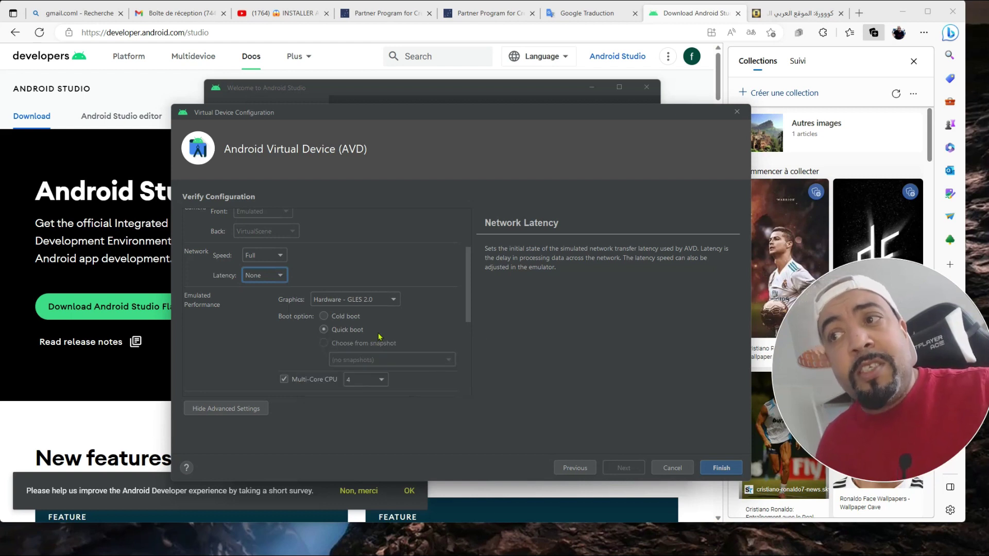
left_click(324, 316)
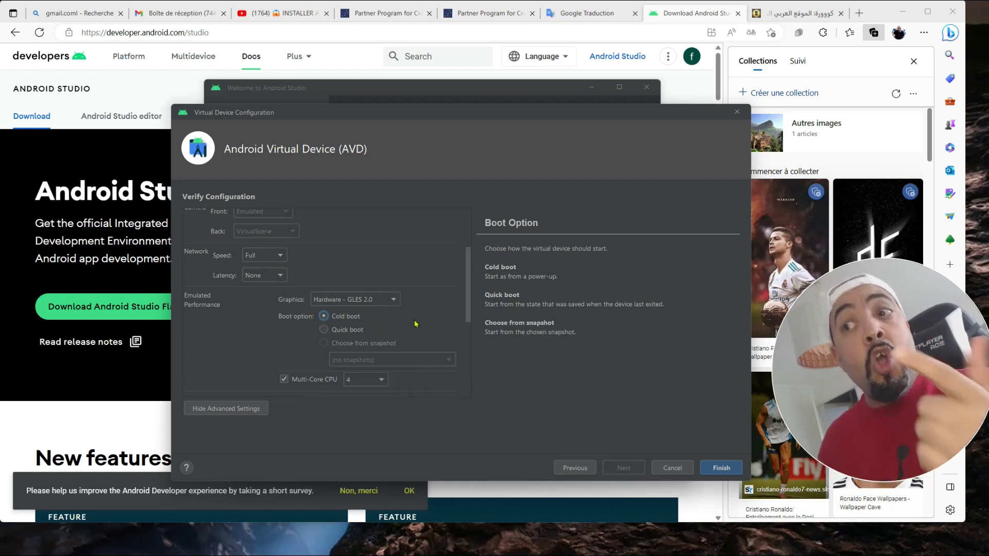
Set the virtual device's RAM to 8 GB
left_click_drag(470, 301, 473, 342)
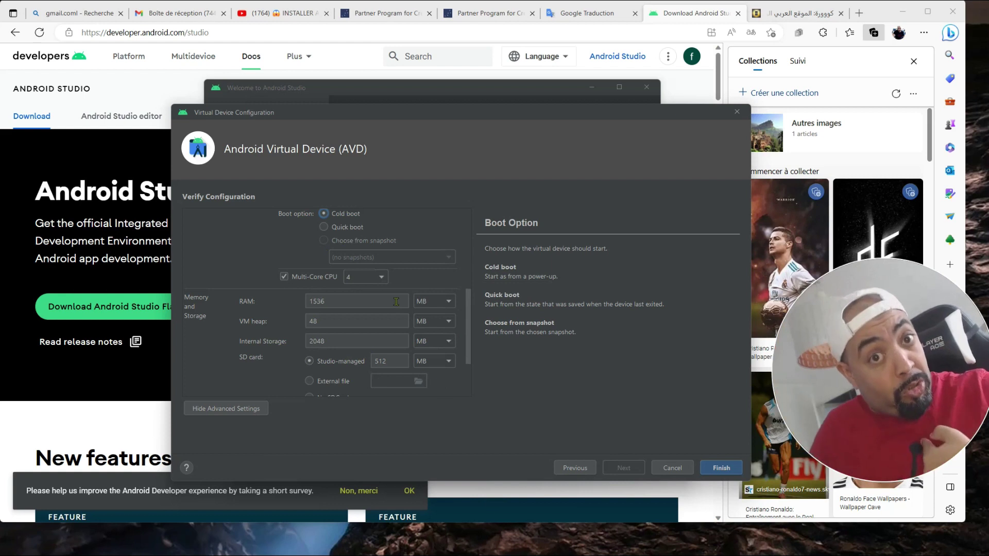
left_click(449, 302)
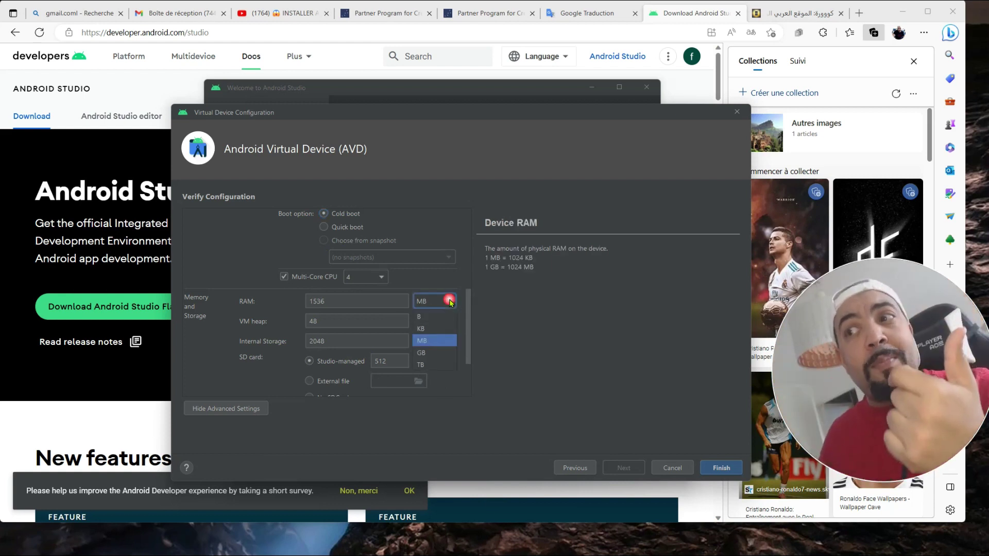
left_click(448, 302)
left_click(422, 353)
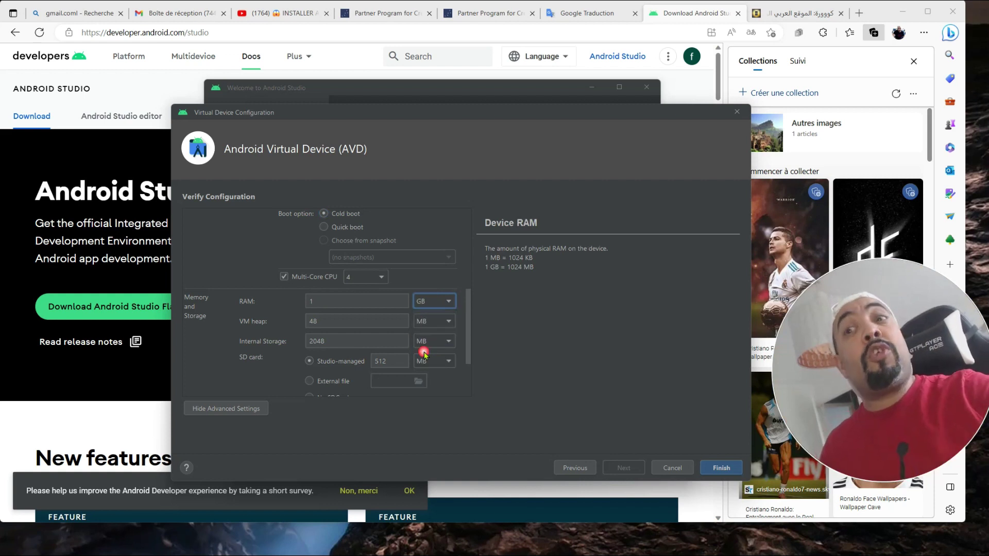
double_click(356, 302)
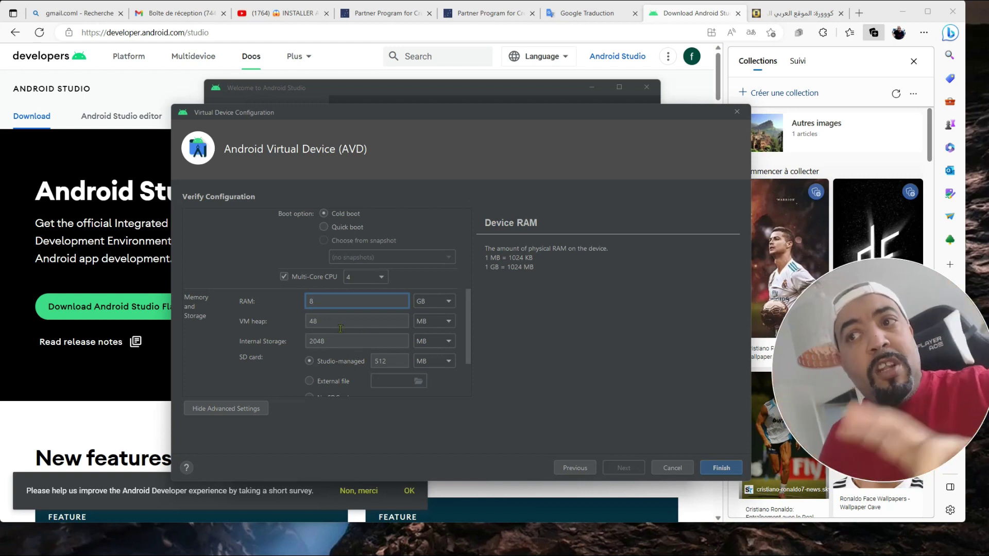
Set the virtual device's internal storage to 10 GB
left_click(448, 341)
left_click(420, 396)
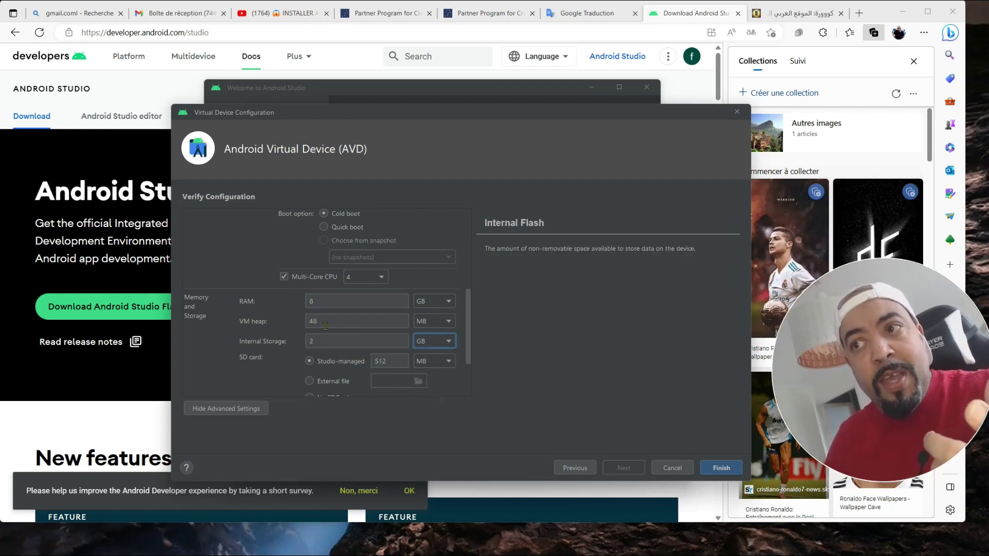
left_click_drag(330, 343, 266, 335)
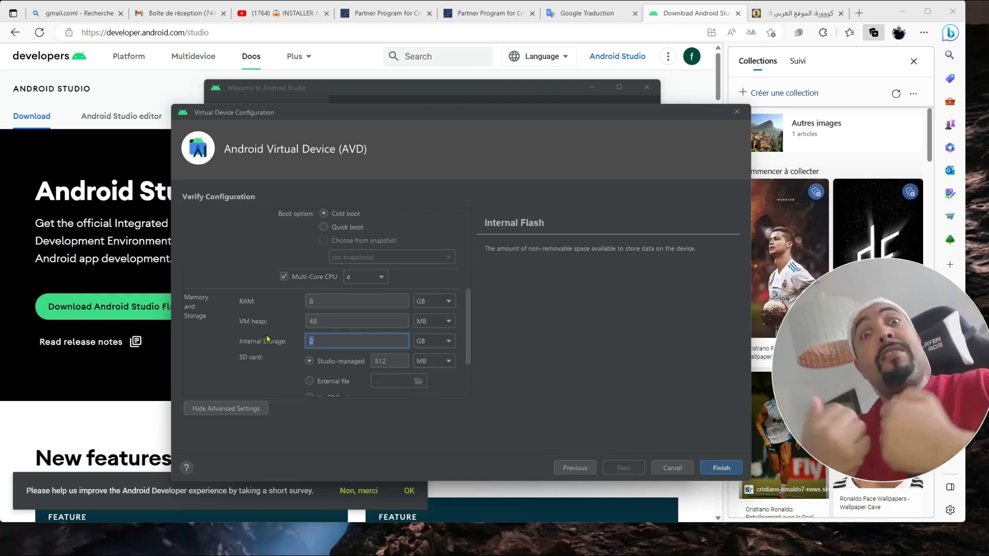
type("10")
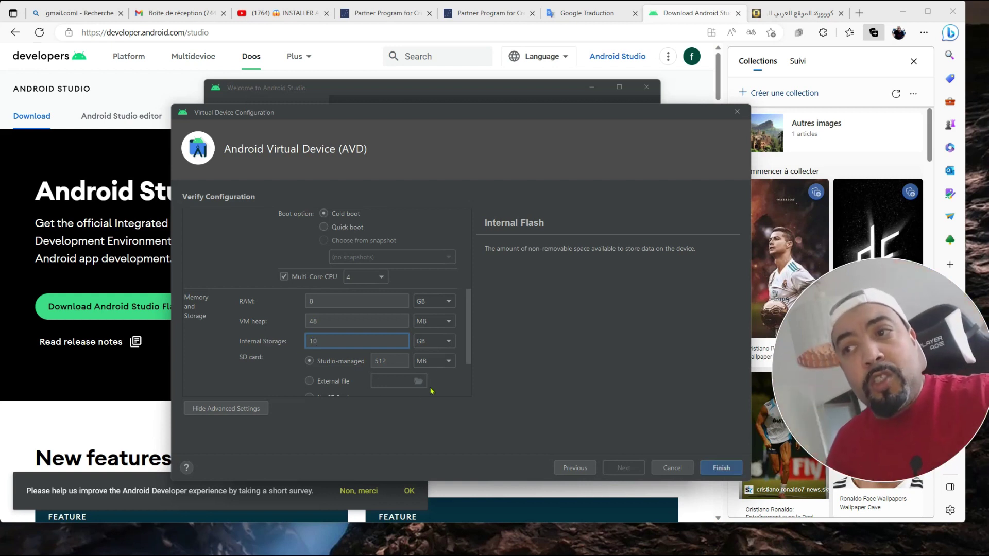
Disable the device frame and finish creating the virtual device
left_click_drag(469, 337, 471, 392)
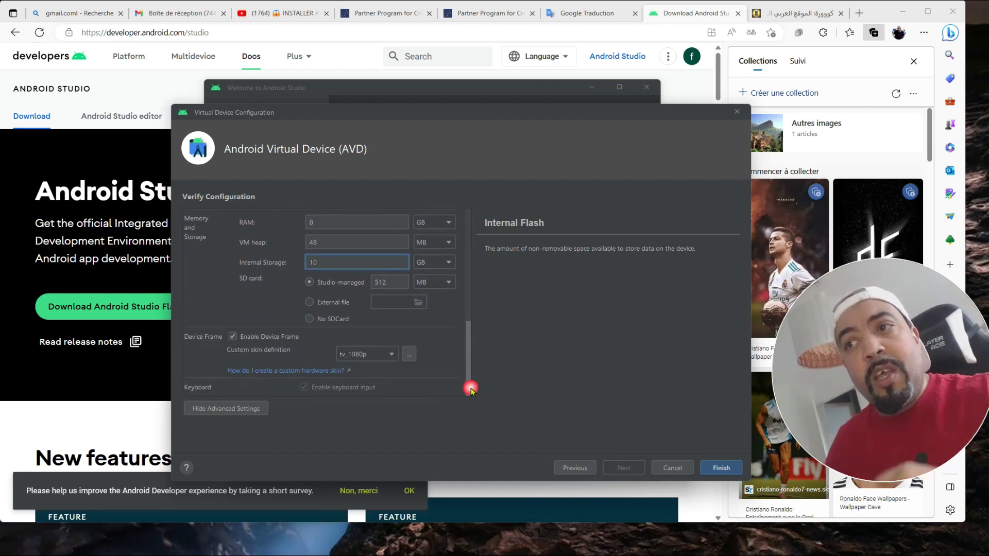
left_click(233, 338)
left_click(233, 338)
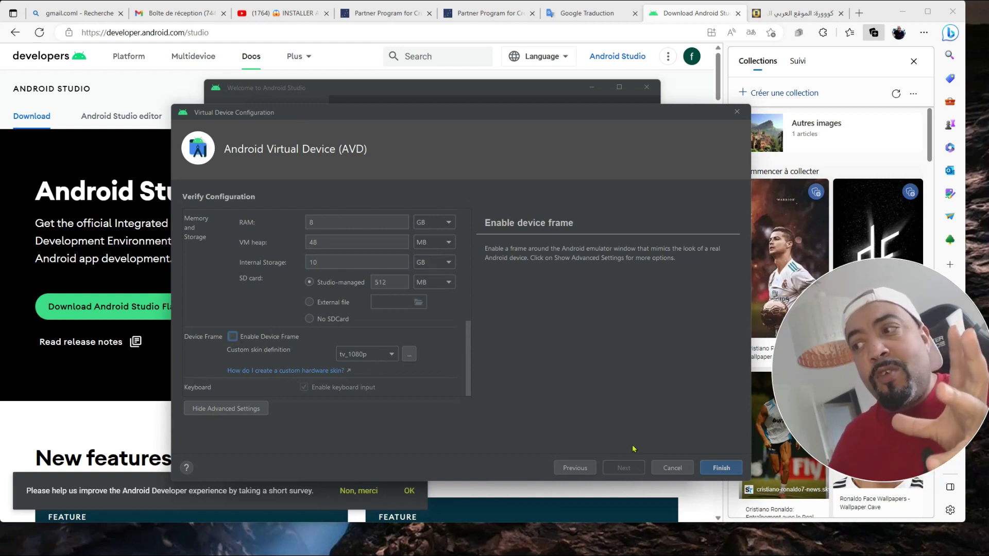
left_click(731, 471)
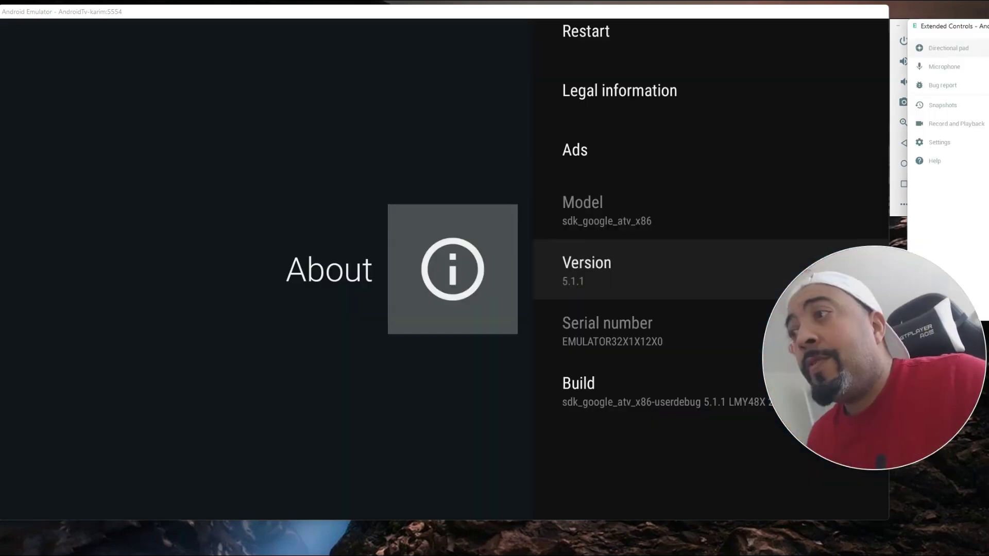
Open the Lollipop Easter egg from the Version entry on the emulator's About screen, and return to the home screen
key("Return")
key("Return")
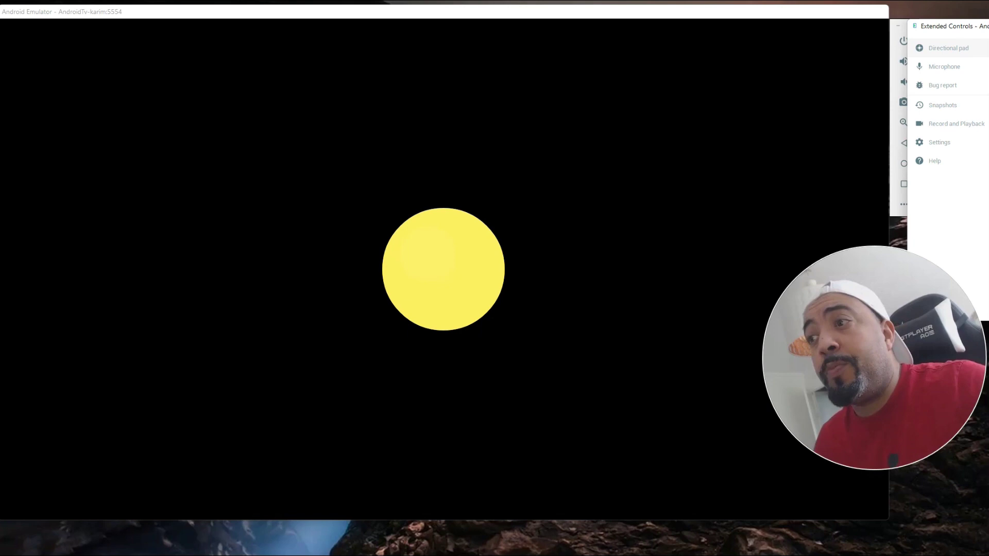
key("Return")
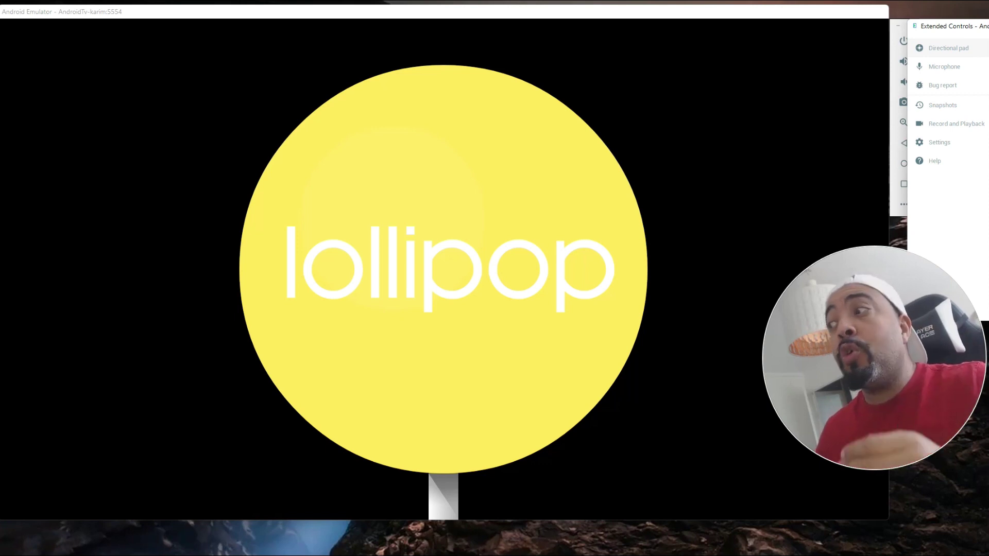
key("Home")
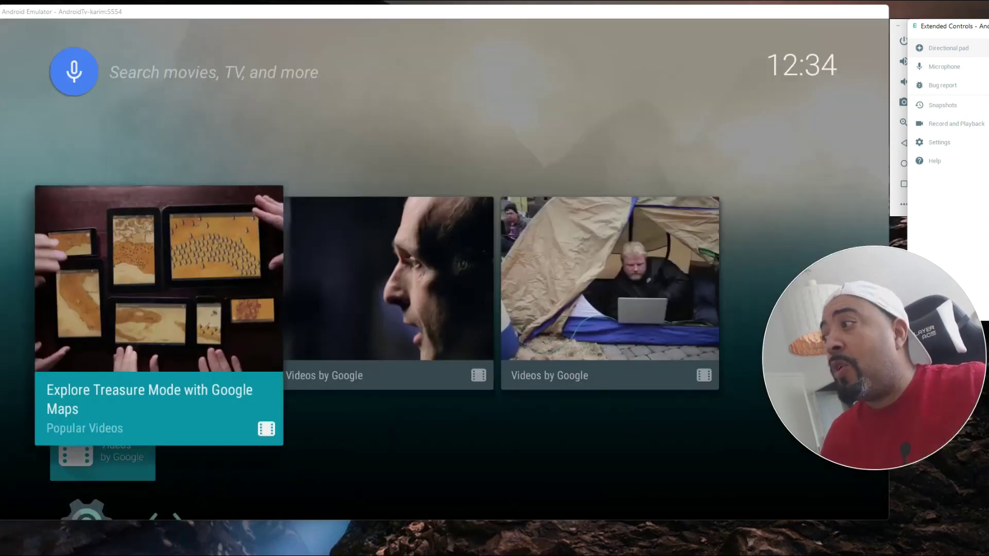
Open the Videos by Google app, browse its categories down to More Samples, and go back to the home screen
key("Down")
key("Return")
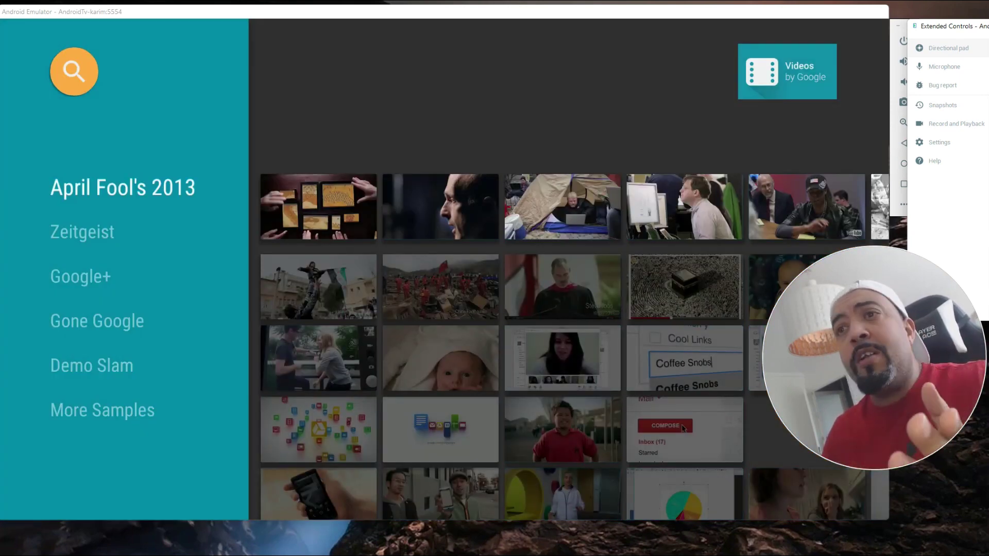
key("Down")
key("Down")
key("Down")
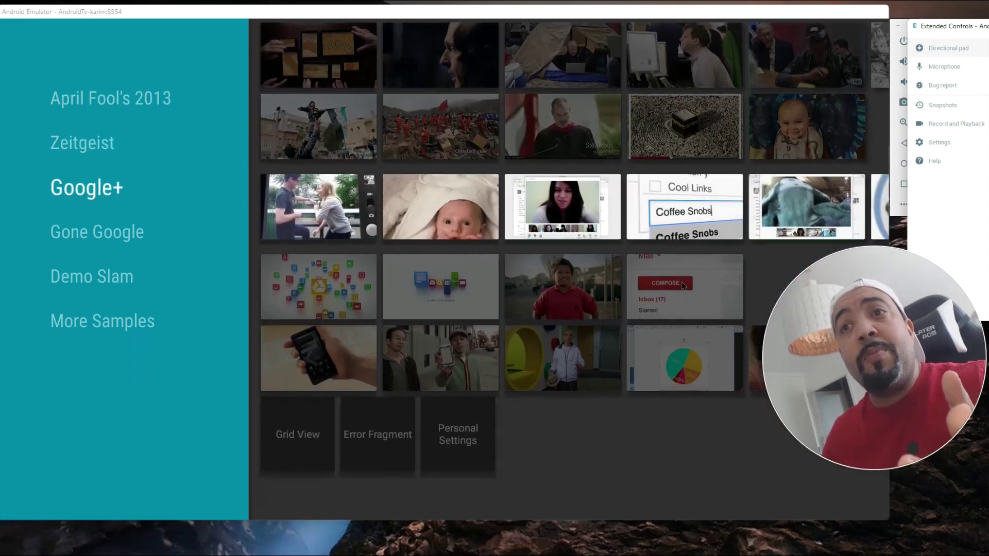
key("Down")
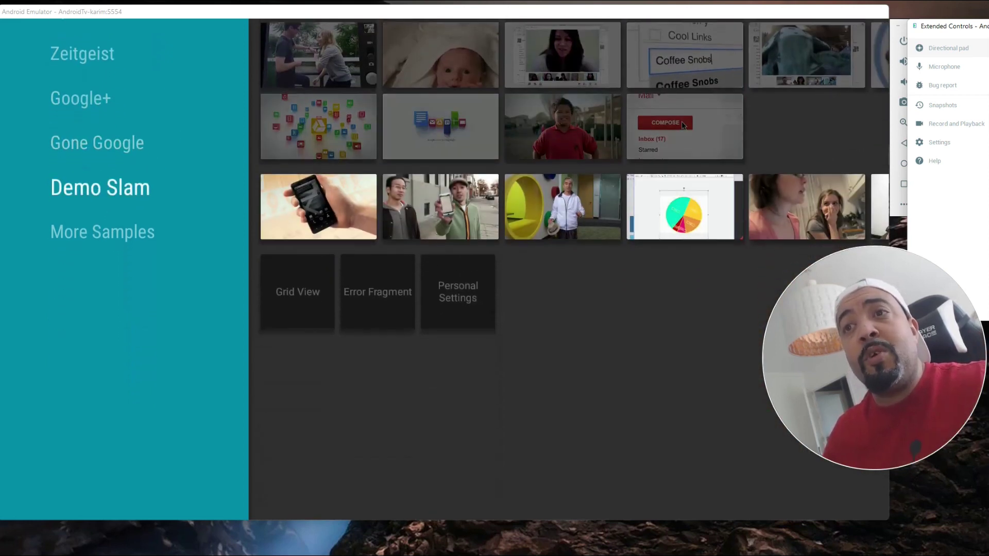
key("Down")
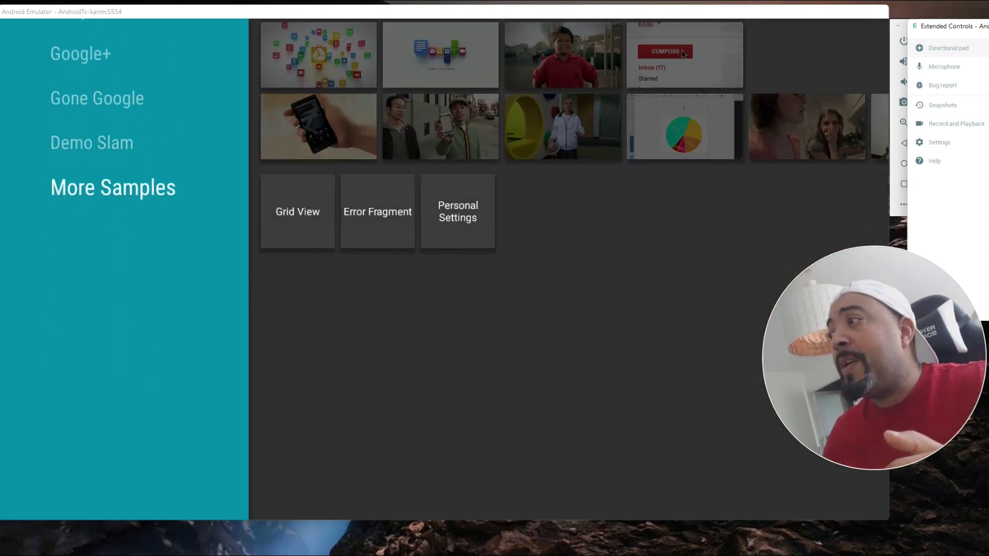
key("Escape")
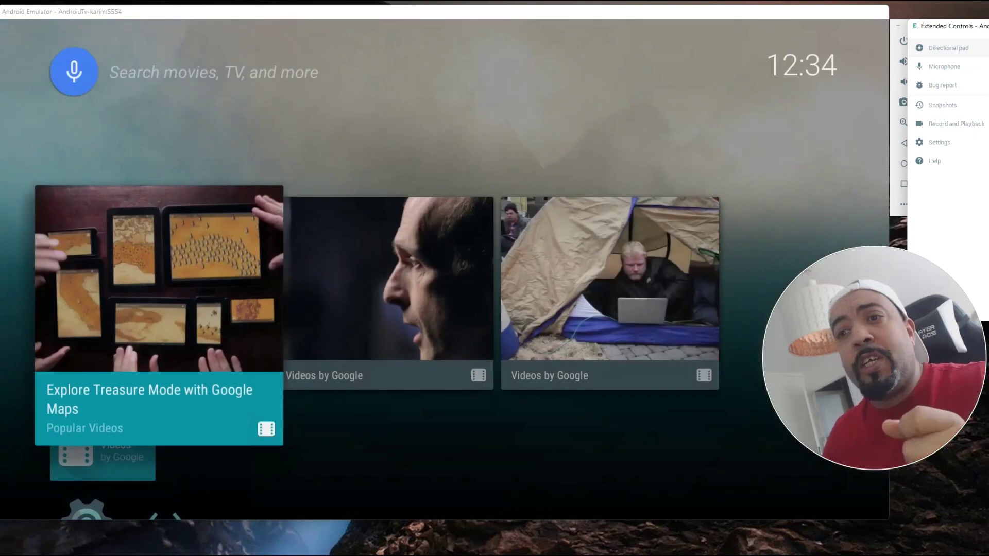
Open the Android TV Settings from the home screen and look through the Device and Preferences options
key("Down")
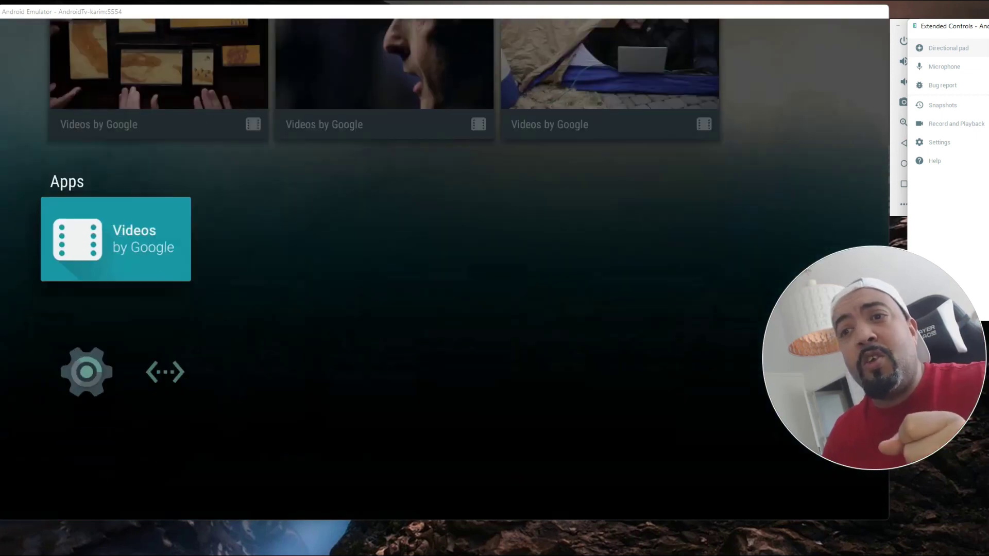
key("Down")
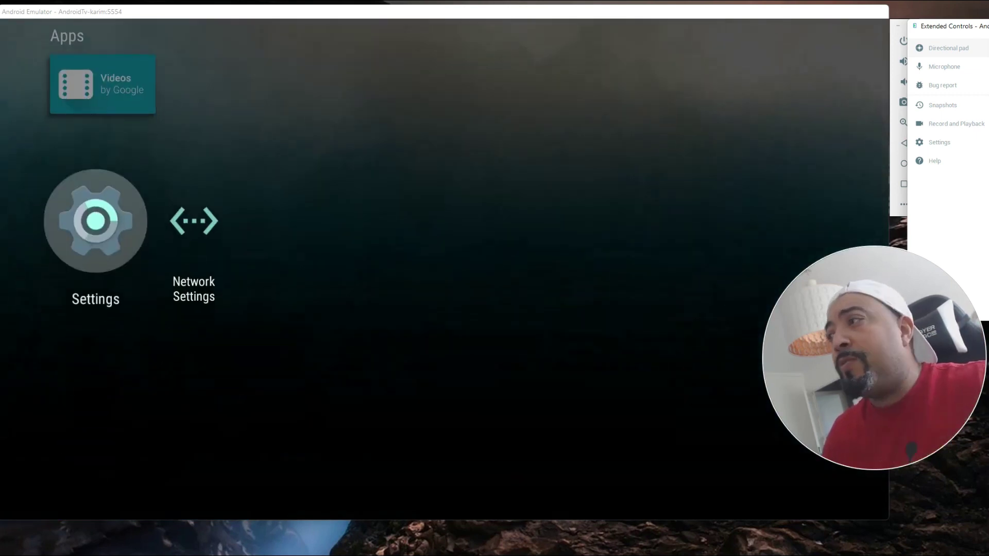
key("Return")
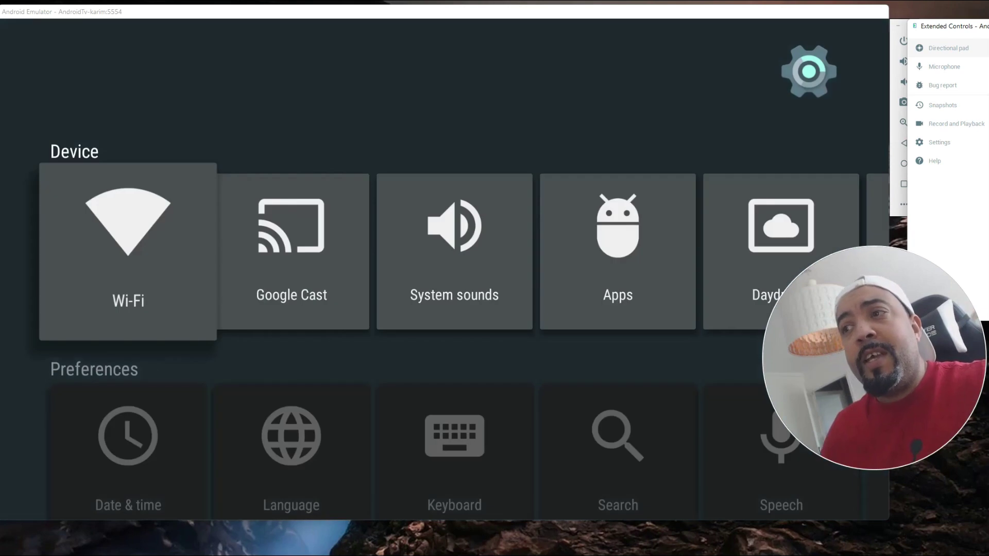
key("Down")
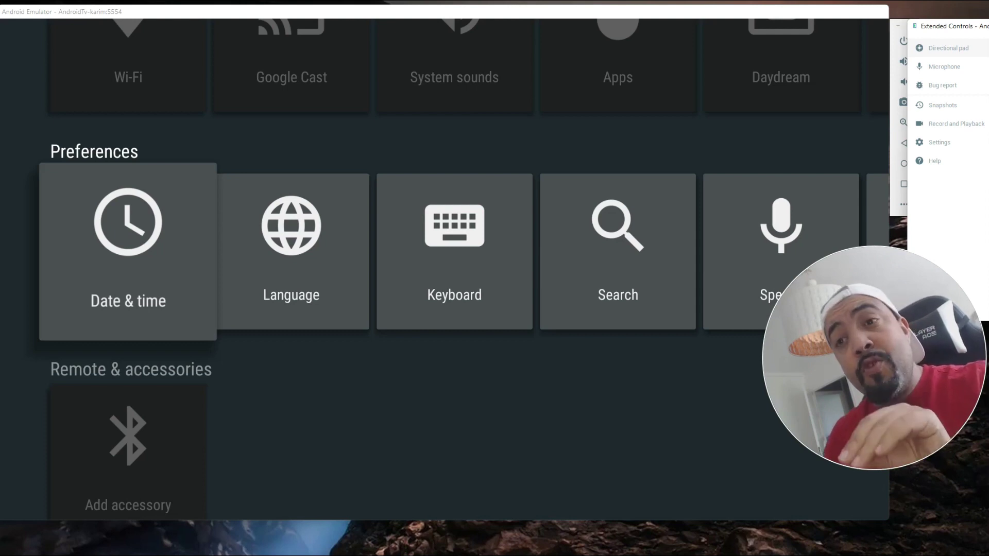
mouse_move(841, 345)
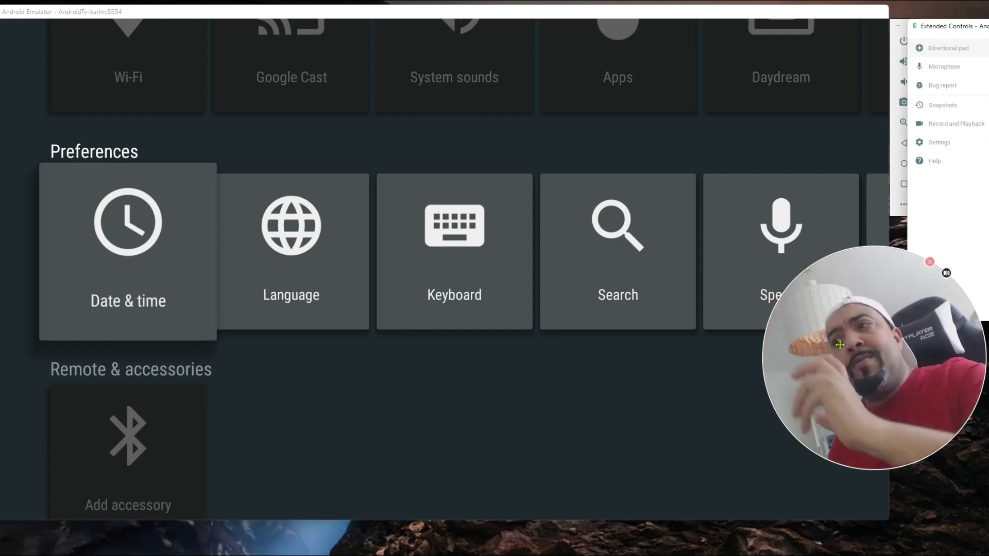